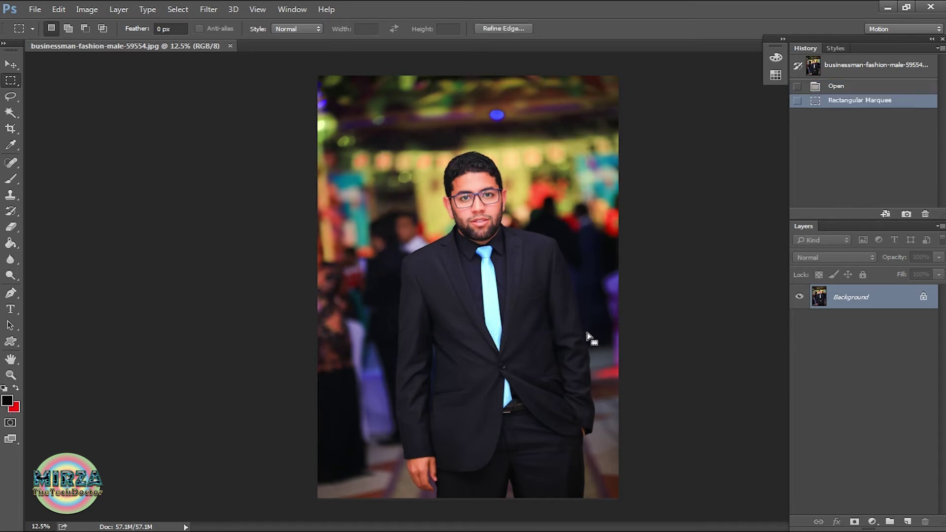
Copy the rectangular area around the man's head and chest onto a new layer, shift it slightly, and float the photo's window.
left_click_drag(516, 283, 511, 277)
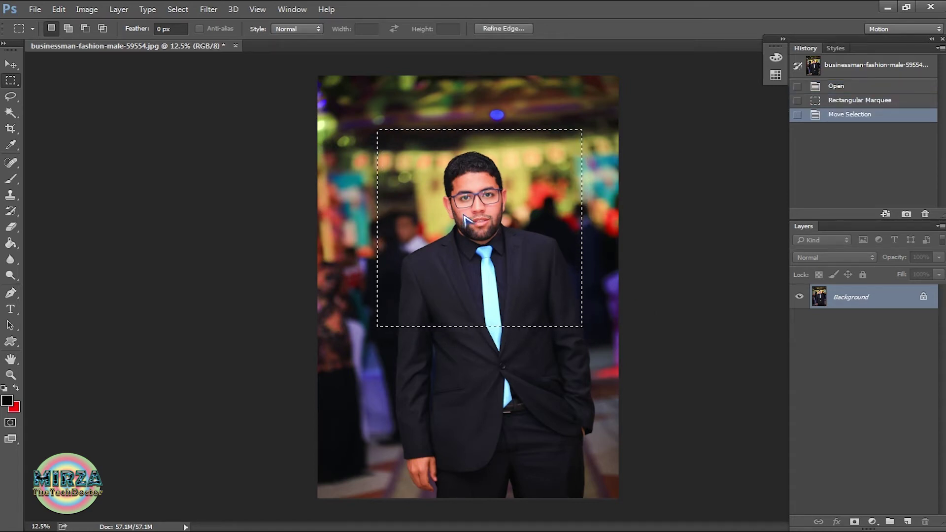
key("ctrl+v")
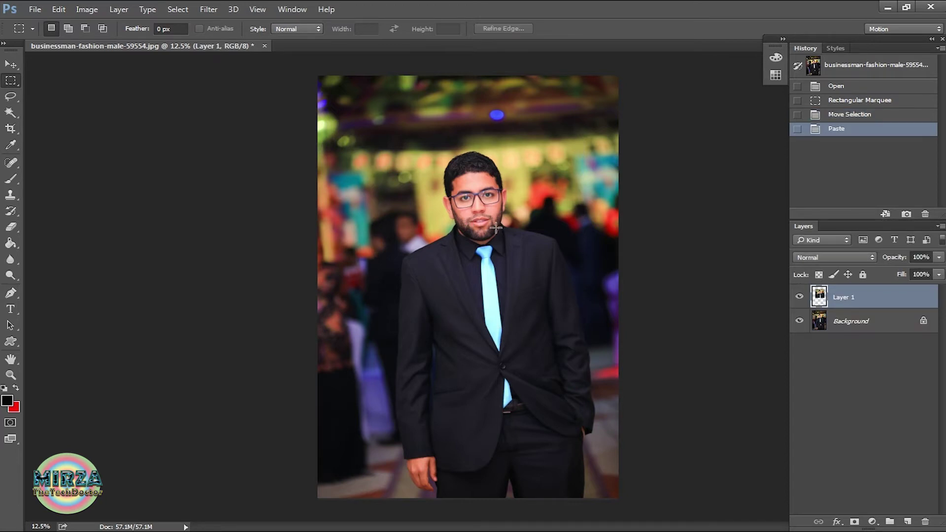
left_click(10, 64)
mouse_move(474, 259)
left_mouse_down()
mouse_move(412, 209)
mouse_move(502, 230)
mouse_move(449, 228)
mouse_move(488, 255)
left_mouse_up()
left_click_drag(213, 47, 554, 76)
Create a new document 1.6 inches wide and 2 inches high at 300 pixels/inch with a white background.
left_click(35, 9)
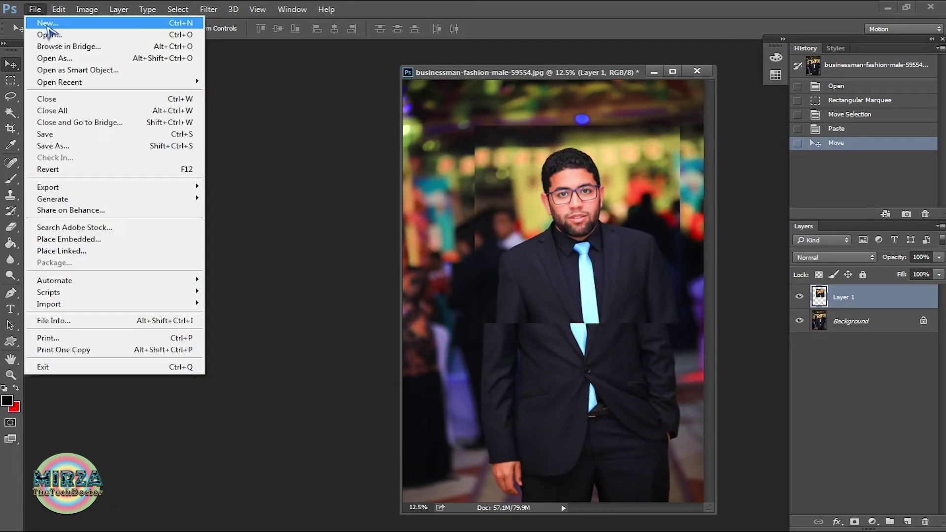
left_click(48, 23)
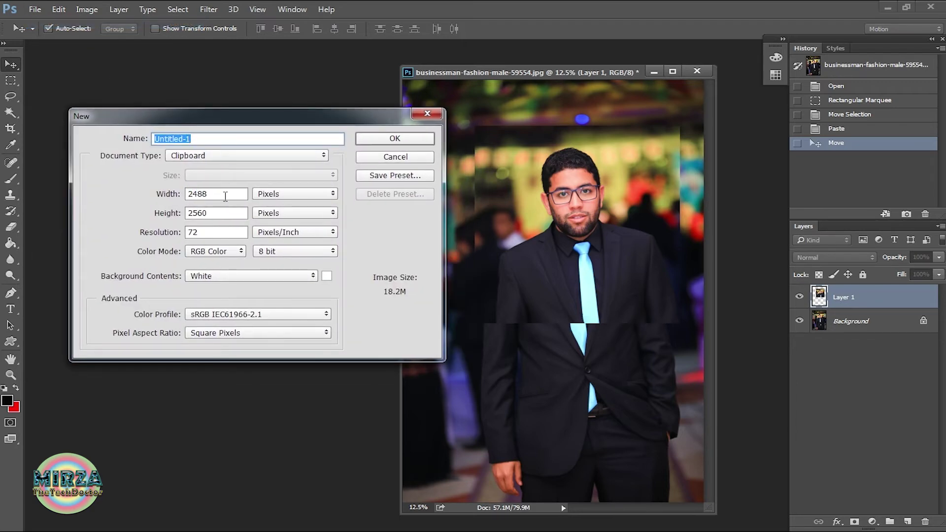
left_click(291, 194)
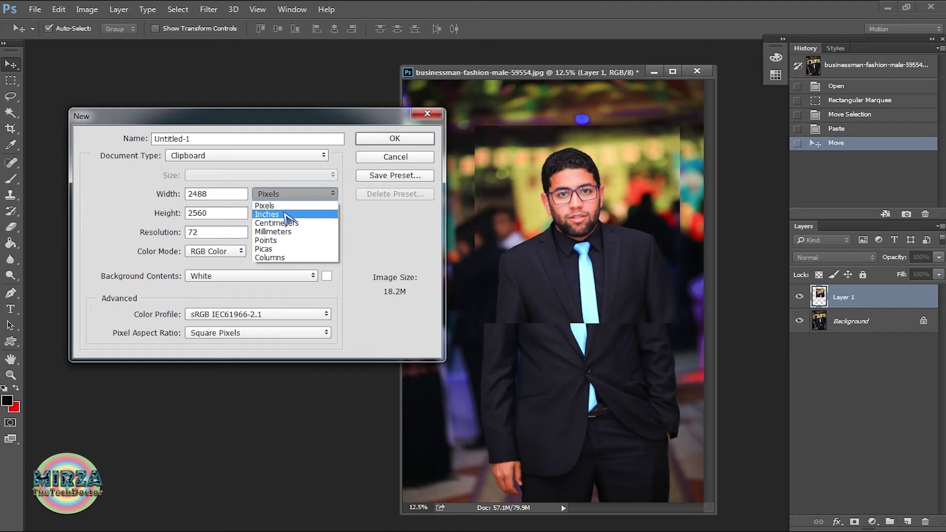
left_click(280, 215)
left_click_drag(224, 198, 176, 189)
type("1.6")
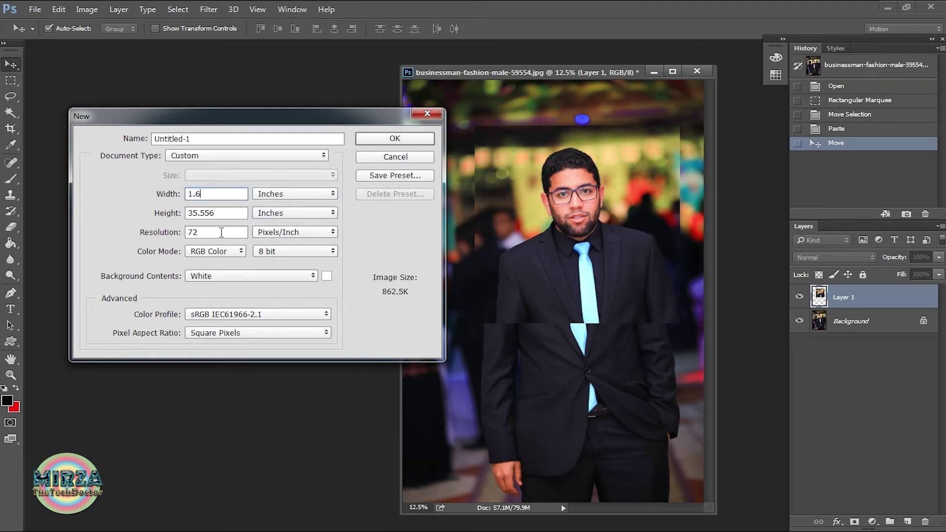
left_click_drag(237, 217, 178, 213)
type("2")
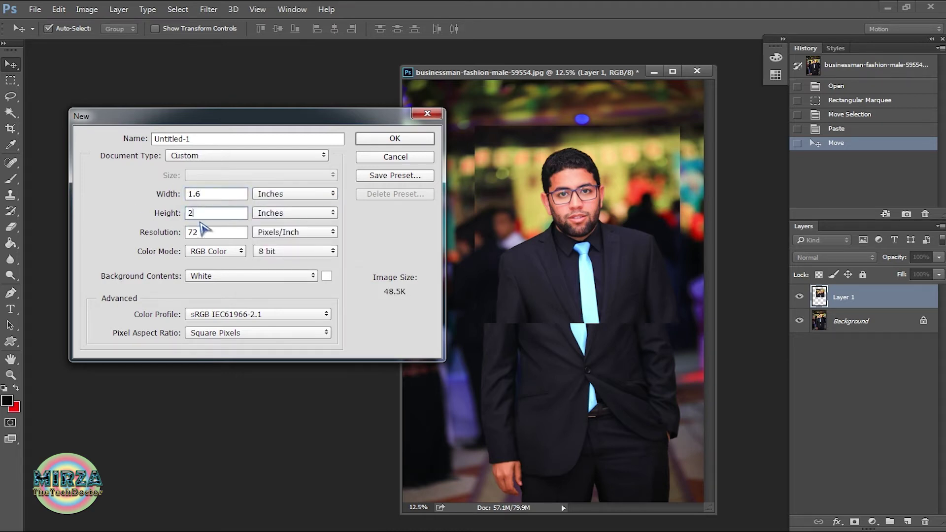
type("300")
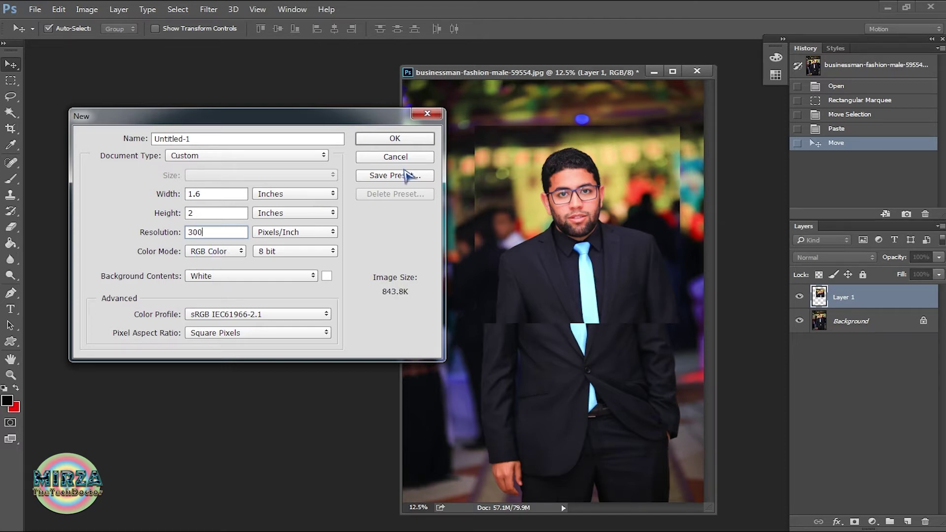
left_click(400, 143)
Copy the cropped portrait layer from the photo into the new document and minimize the photo's window.
left_click_drag(665, 94, 291, 76)
left_click_drag(493, 72, 507, 70)
left_click_drag(572, 204, 175, 260)
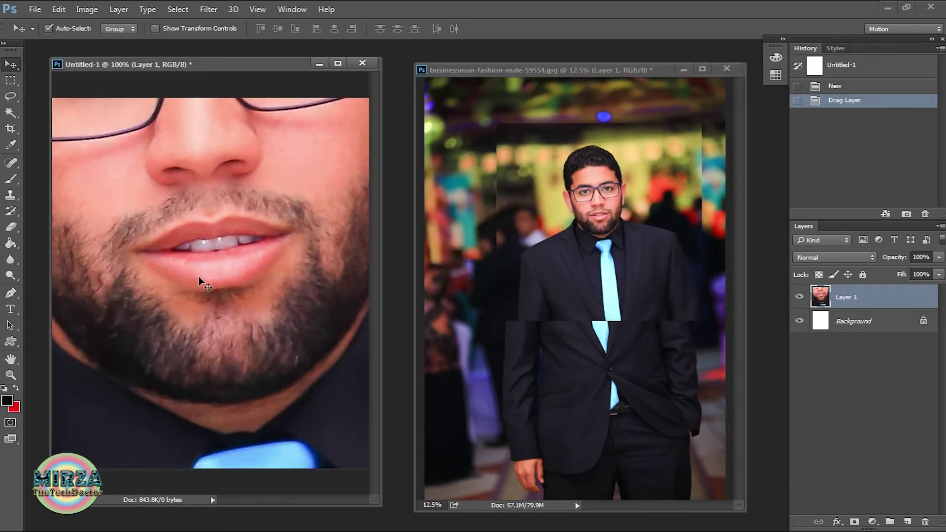
left_click_drag(164, 197, 304, 265)
left_click(684, 69)
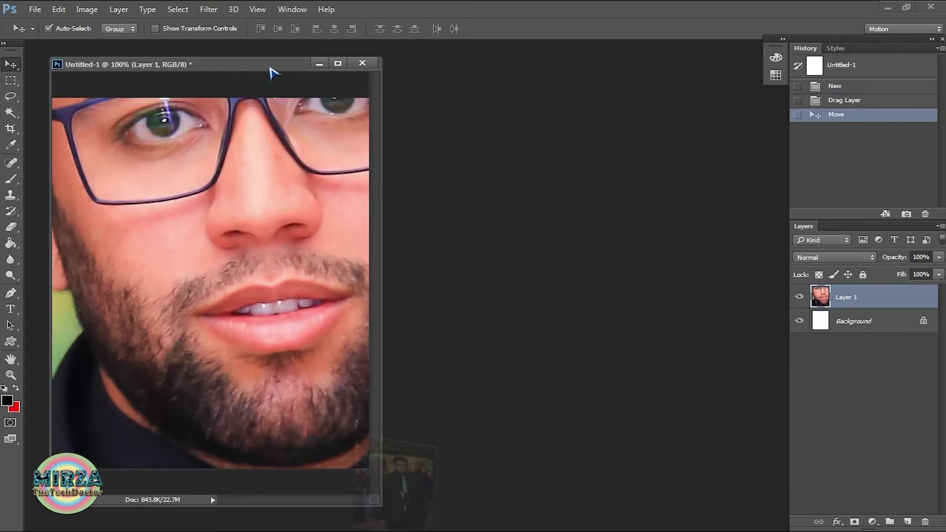
Move the portrait layer until its upper-left corner shows, scale it down to about 21%, and place it over the canvas.
left_click_drag(272, 68, 386, 69)
left_click_drag(241, 222, 350, 329)
left_click_drag(266, 165, 358, 344)
left_click_drag(234, 214, 372, 362)
left_click_drag(274, 222, 340, 185)
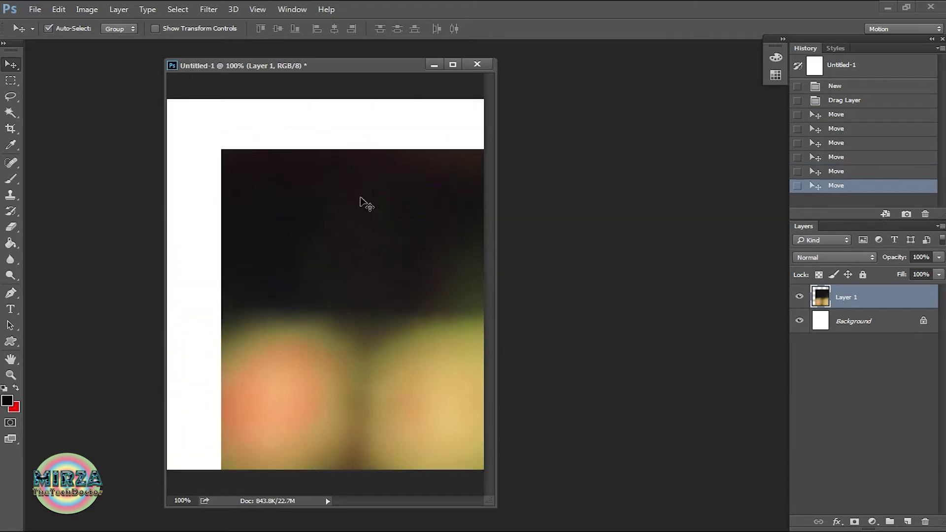
key("ctrl+t")
left_click_drag(222, 149, 399, 334)
left_click_drag(471, 419, 267, 201)
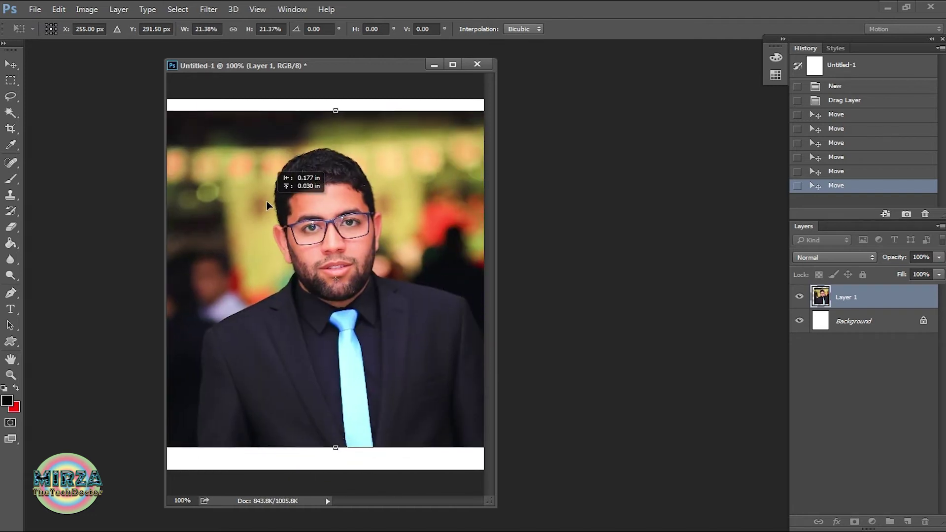
Enlarge the portrait to about 31.5%, rotate it about 8.65°, and position the upright head and shoulders to fill the canvas.
left_click(326, 208, "alt")
left_click(328, 211, "alt")
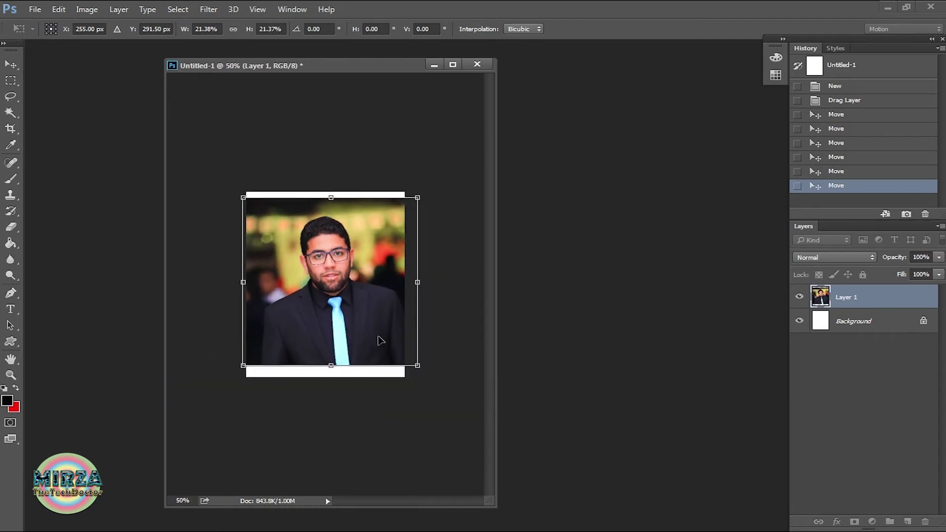
left_click_drag(418, 366, 443, 420)
left_click_drag(468, 143, 482, 173)
left_click_drag(353, 318, 354, 335)
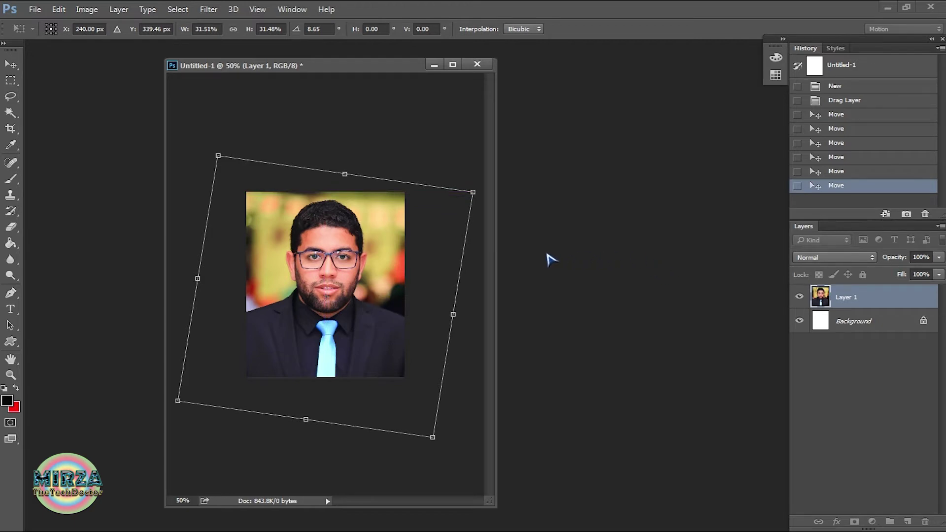
key("Return")
Nudge the portrait layer slightly down and to the right to fine-tune the space above the head.
key("ctrl+plus")
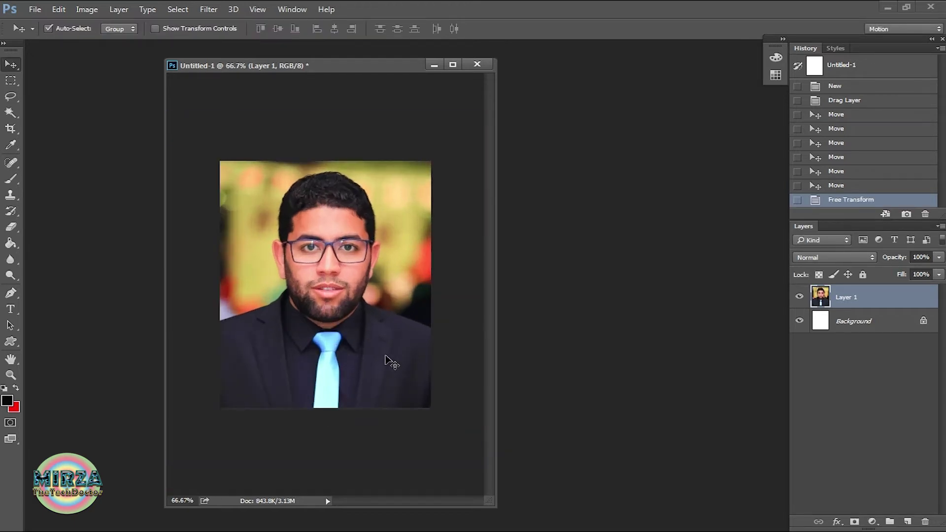
key("Down")
key("Down")
key("Down")
key("Down")
key("Down")
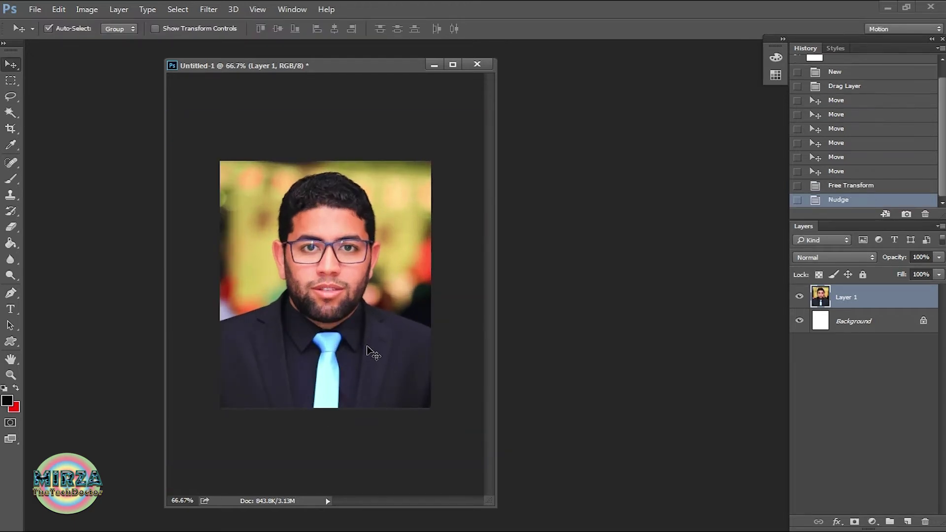
key("Right")
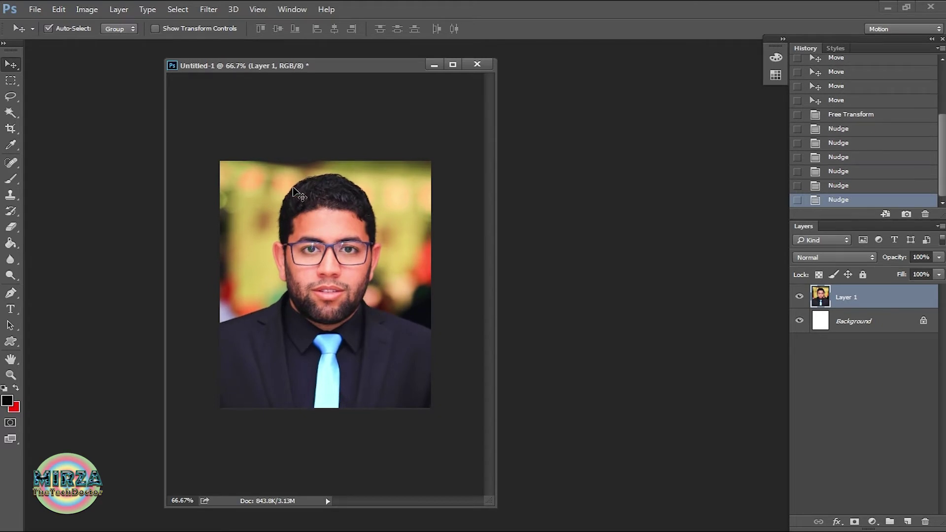
Enlarge the view of the portrait to 100% and dock its floating document window as a tab.
left_click_drag(304, 64, 424, 60)
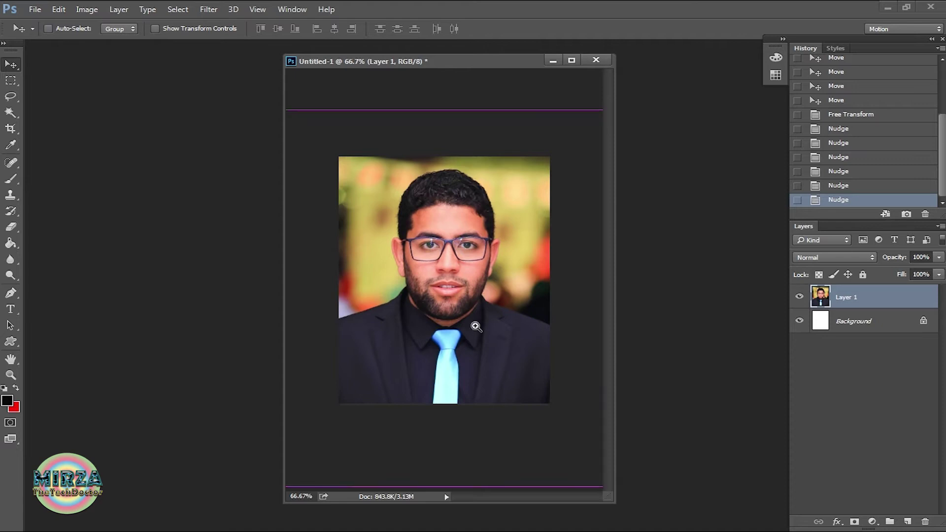
key("ctrl+plus")
left_click_drag(512, 64, 272, 54)
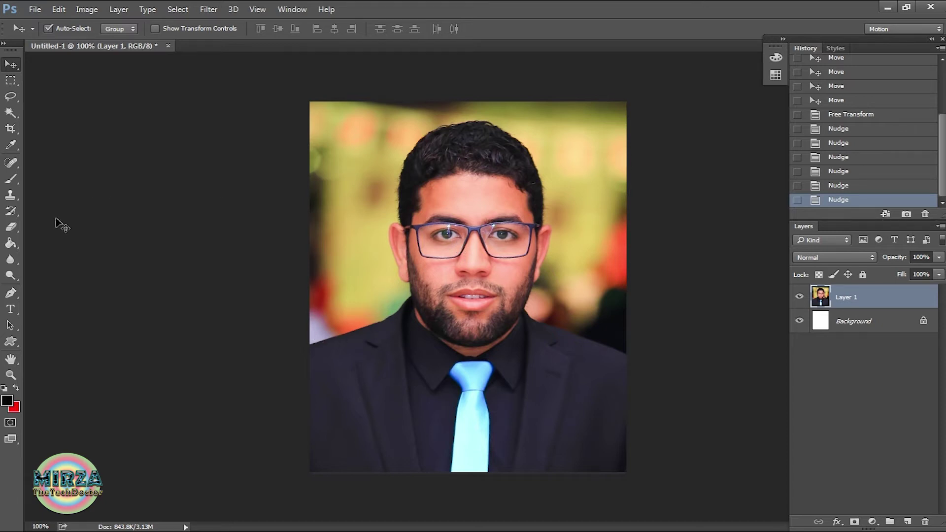
Start a Pen tool path at the image's left edge and trace the shoulder line up to the jaw.
left_click(10, 293)
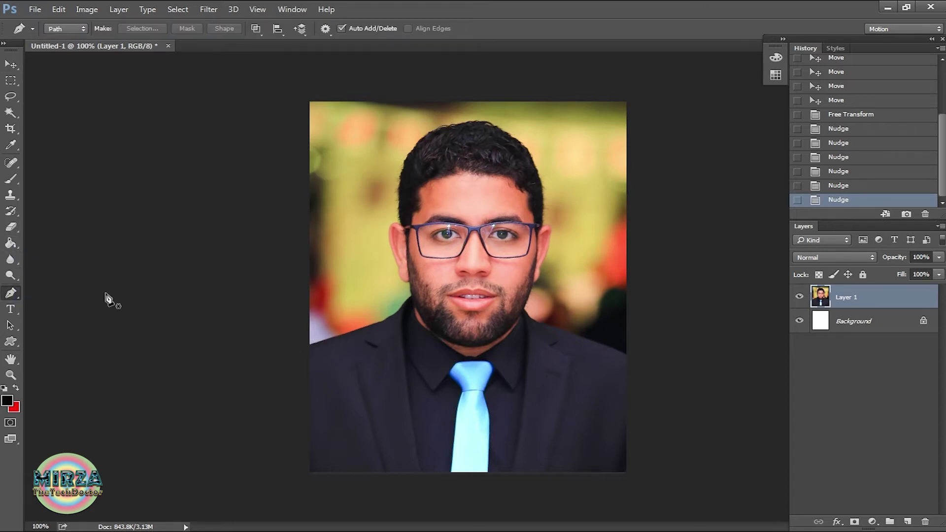
left_click(386, 291, "ctrl")
left_click(353, 326, "ctrl")
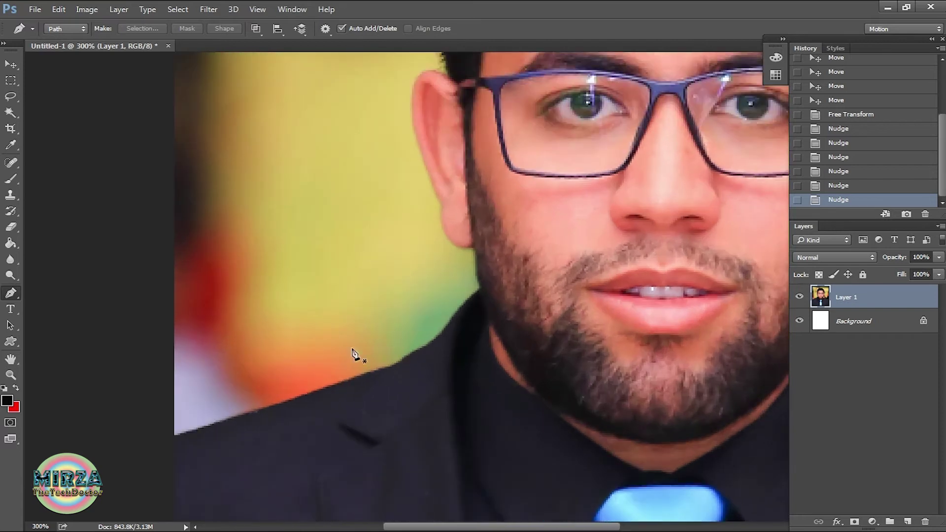
left_click_drag(327, 416, 335, 312)
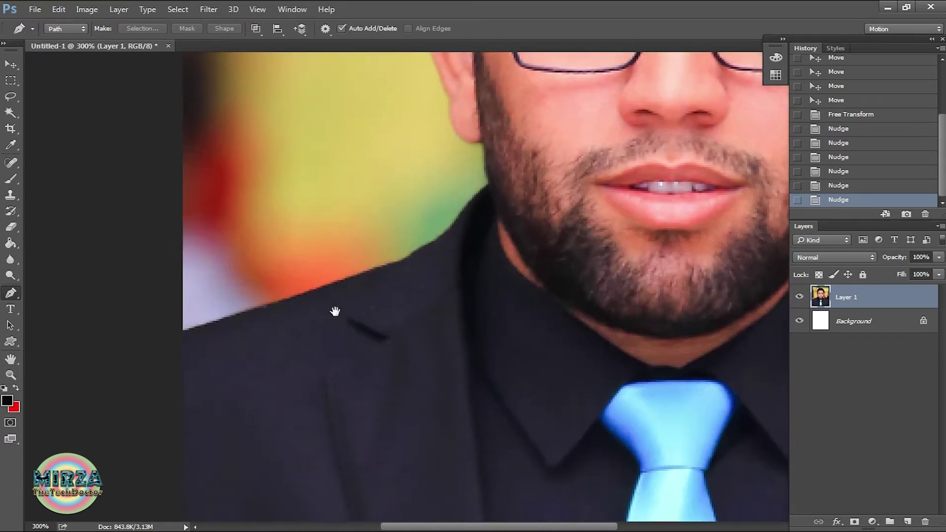
left_click(183, 332)
left_click(219, 322)
left_click(285, 299)
left_click(338, 281)
left_click(374, 268)
left_click(404, 262)
left_click(421, 247)
left_click(436, 239)
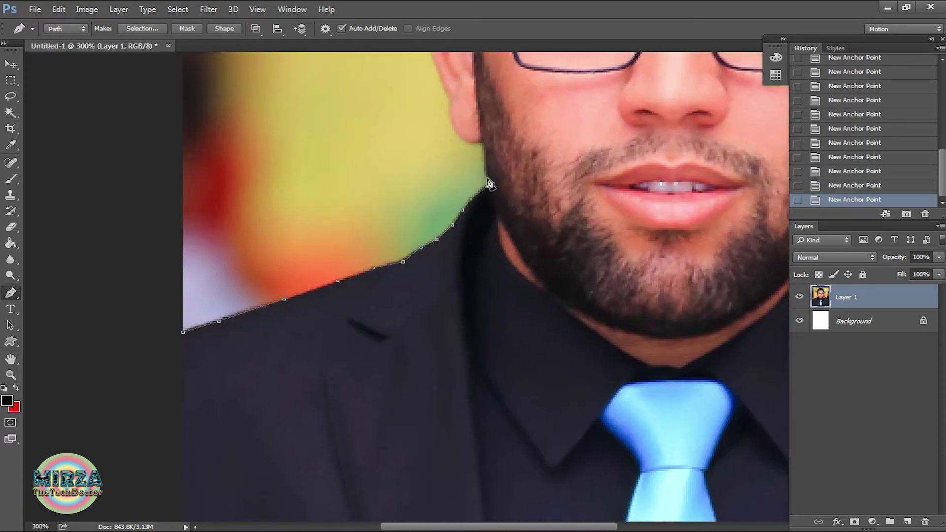
Continue the path around the ear on the image's left side and over the hair to the other side of the head.
left_click_drag(409, 70, 317, 301)
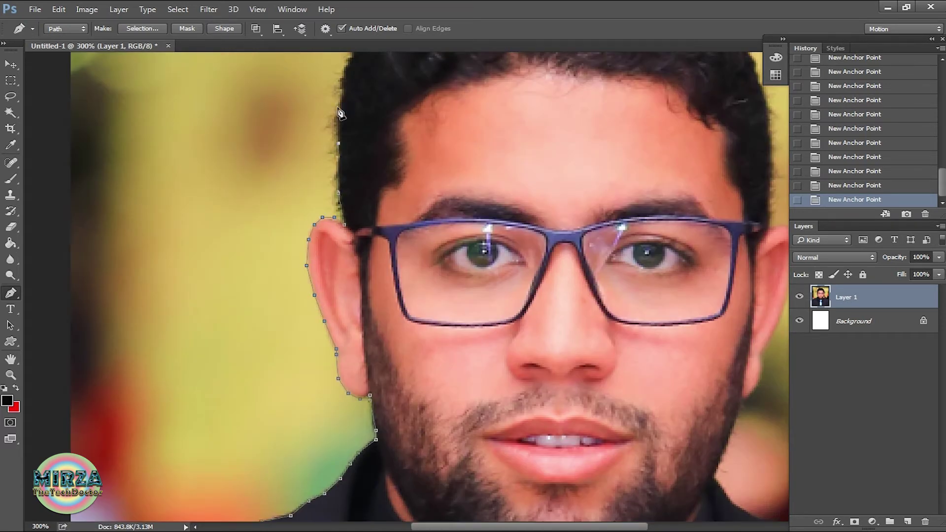
left_click_drag(339, 112, 262, 326)
left_click(287, 243)
left_click(297, 228)
left_click(312, 215)
left_click(326, 195)
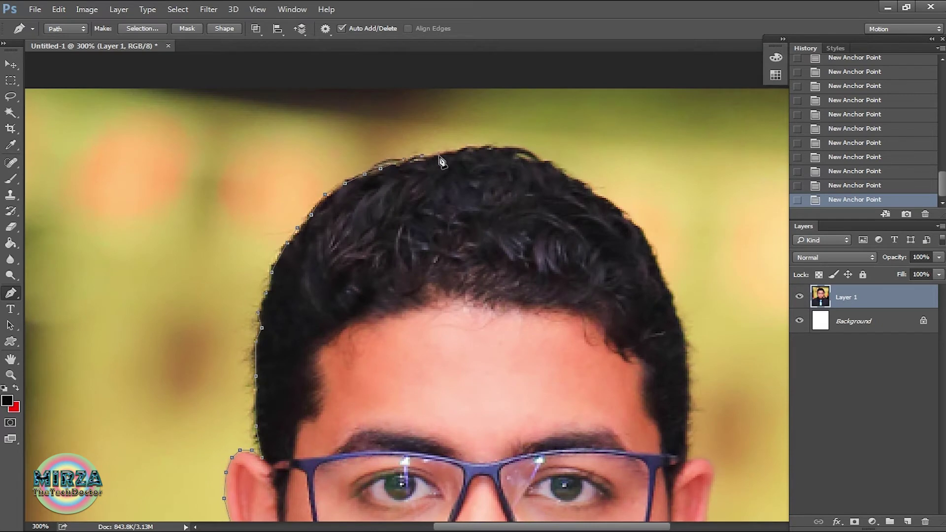
left_click(597, 193)
left_click_drag(634, 303, 470, 267)
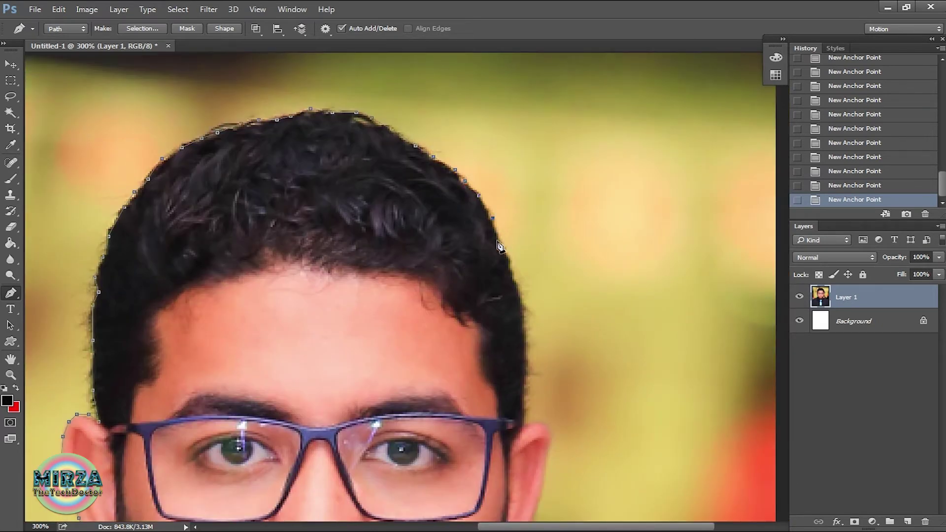
Trace the path down around the ear on the image's right side to the jaw.
left_click(542, 423)
left_click(552, 431)
left_click_drag(558, 469, 500, 272)
left_click(453, 391)
left_click(444, 399)
left_click(439, 399)
left_click_drag(387, 398, 382, 187)
Extend the path from the jaw and collar along the shoulder to just past the image's right edge.
key("ctrl+plus")
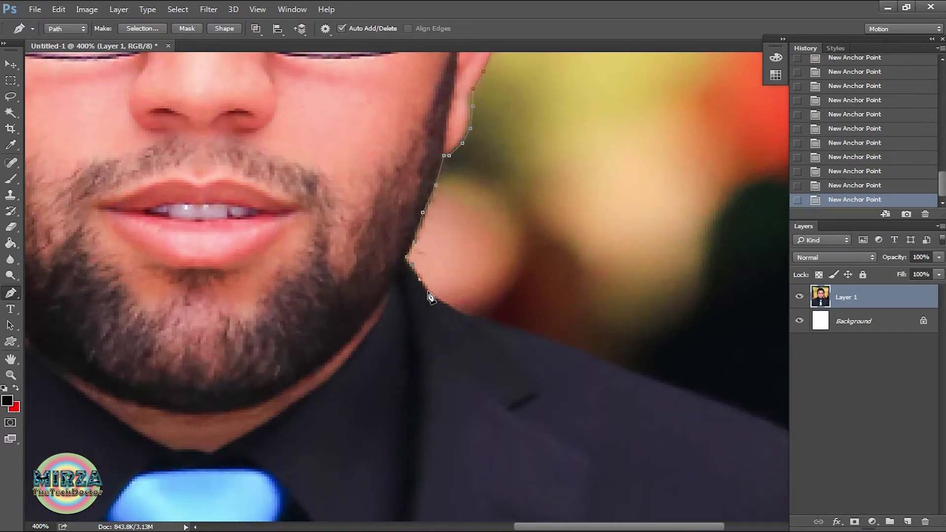
left_click(483, 319)
left_click_drag(495, 328, 196, 163)
left_click(234, 170)
left_click(297, 194)
left_click(345, 211)
left_click(393, 229)
left_click(429, 244)
left_click(475, 261)
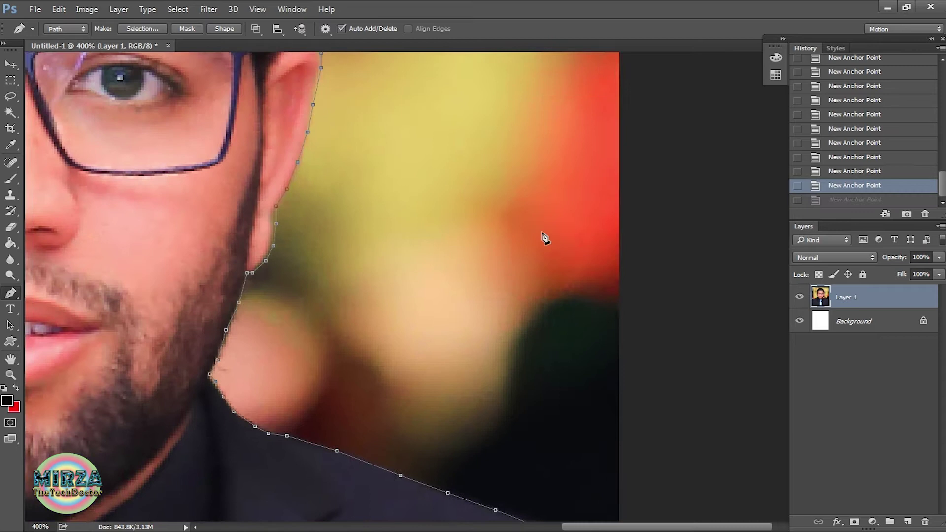
left_click(471, 365)
Route the path outside the canvas around the background and close it at the starting point on the shoulder.
left_click_drag(382, 129, 420, 501)
key("ctrl+minus")
key("ctrl+minus")
left_click(508, 168)
left_click_drag(166, 161, 544, 224)
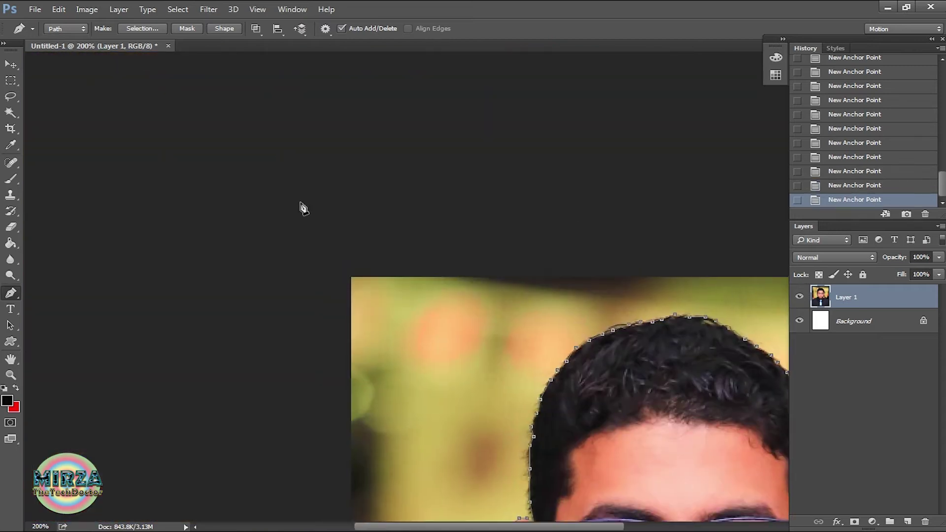
left_click(232, 201)
left_click_drag(296, 468, 256, 81)
left_click(225, 343)
left_click(310, 376)
key("ctrl+minus")
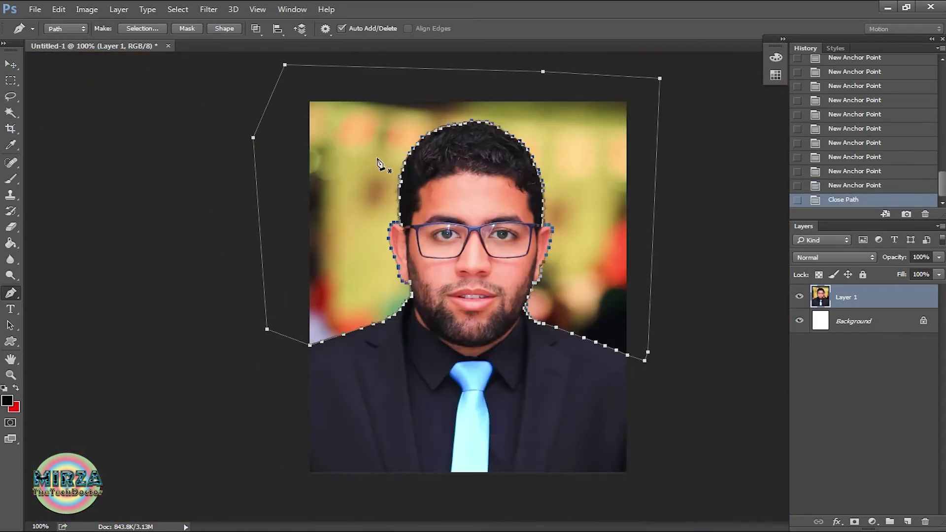
Convert the path to a new selection with a 3-pixel feather, delete the background inside it, and deselect.
right_click(335, 161)
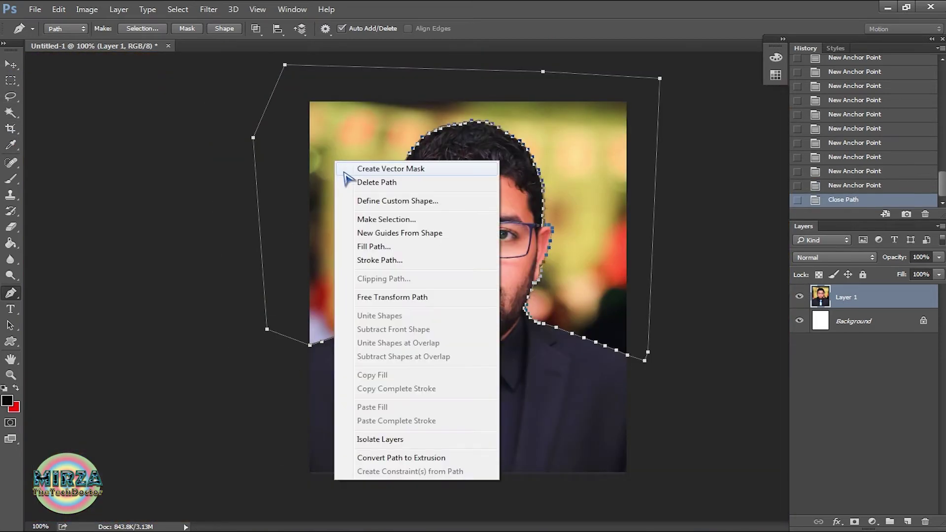
left_click(387, 220)
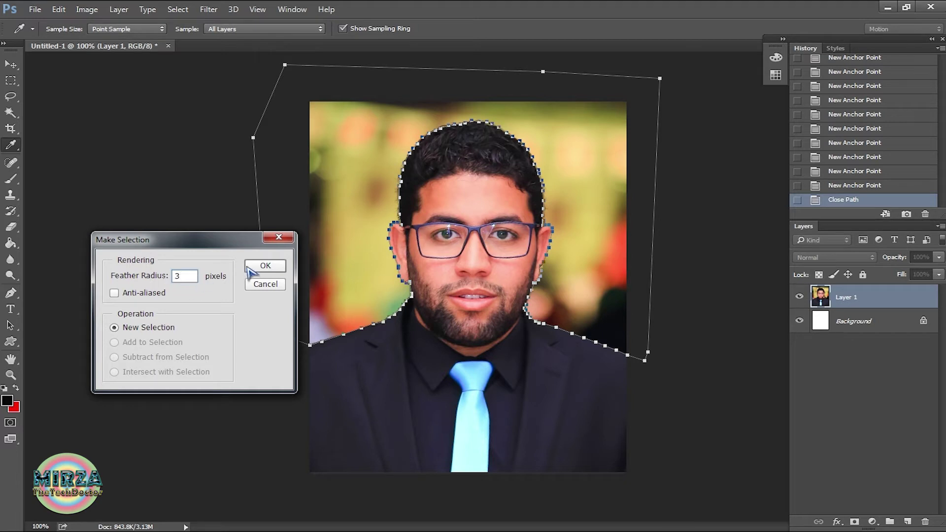
left_click(265, 267)
key("Delete")
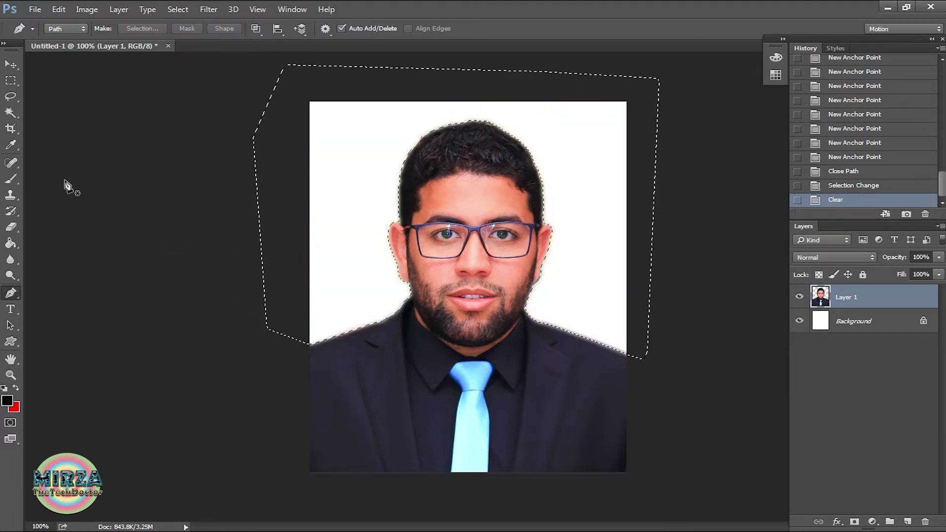
left_click(10, 80)
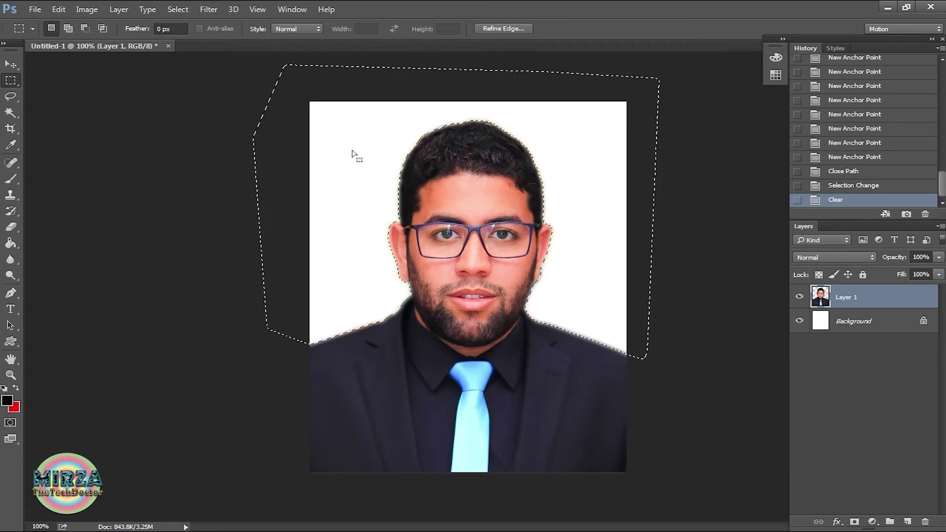
left_click(353, 151)
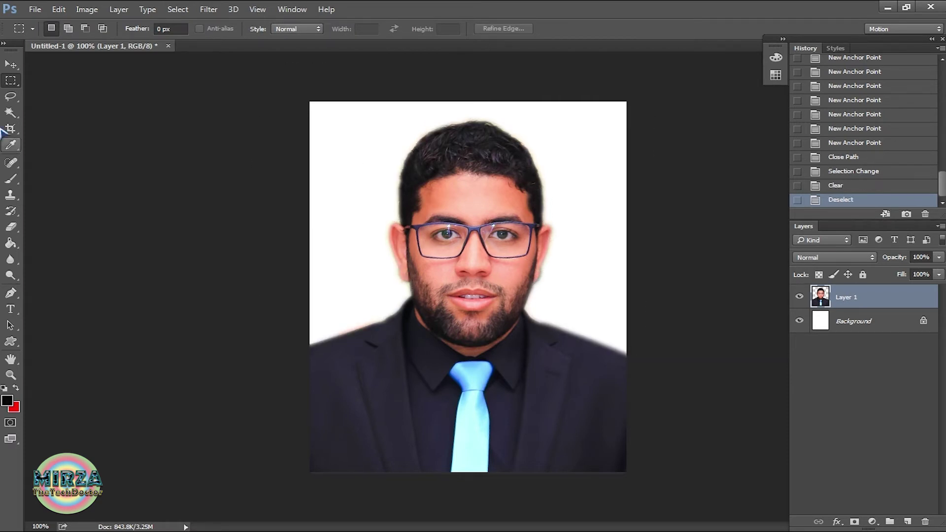
Smudge the portrait's cutout edge along the shoulder and beside the face with the Smudge tool at 50% strength.
left_click(10, 260)
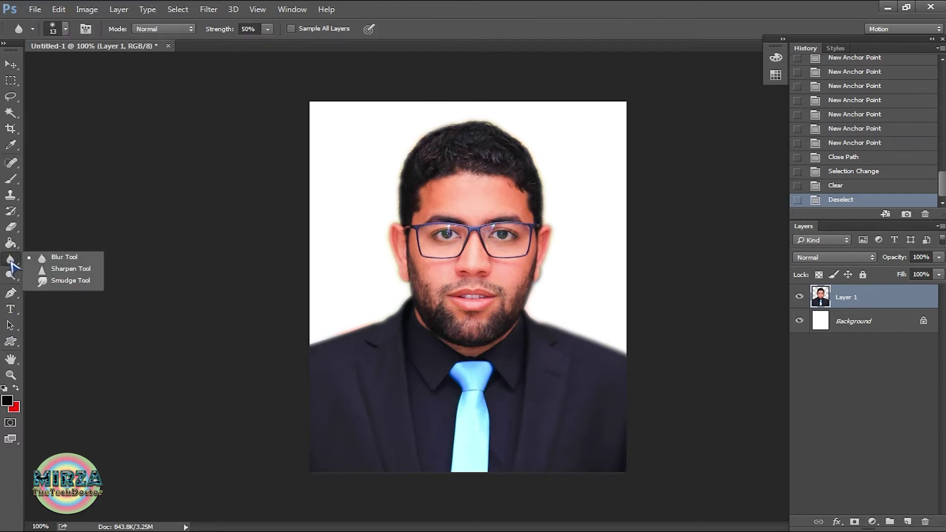
left_click(70, 282)
left_click_drag(252, 29, 235, 29)
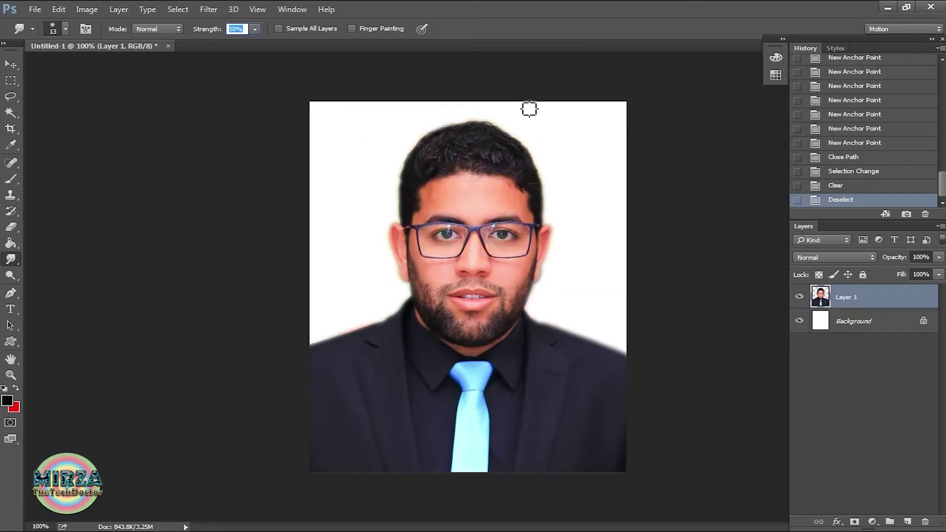
left_click(381, 322, "ctrl")
left_click(382, 322, "ctrl")
left_click(217, 407, "ctrl")
left_click_drag(192, 427, 228, 409)
mouse_move(165, 348)
left_mouse_down()
mouse_move(174, 358)
mouse_move(428, 284)
mouse_move(237, 337)
left_mouse_up()
mouse_move(236, 337)
left_mouse_down()
mouse_move(470, 262)
mouse_move(556, 192)
mouse_move(567, 121)
left_mouse_up()
left_click_drag(524, 143, 380, 353)
left_click_drag(344, 119, 320, 182)
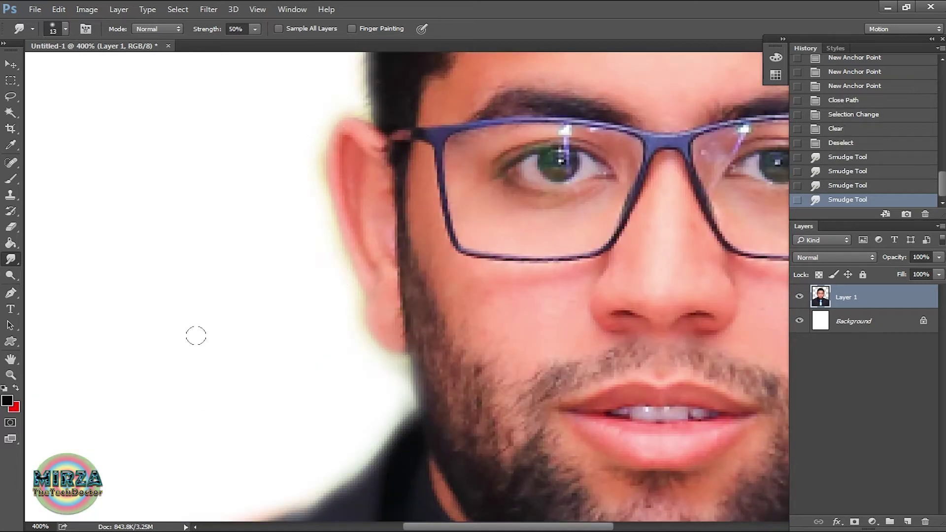
Erase the pale fringe around the jaw, ear and hair on the image's left side with a soft 17 px Eraser at 50% opacity.
left_click(15, 228)
right_click(43, 150)
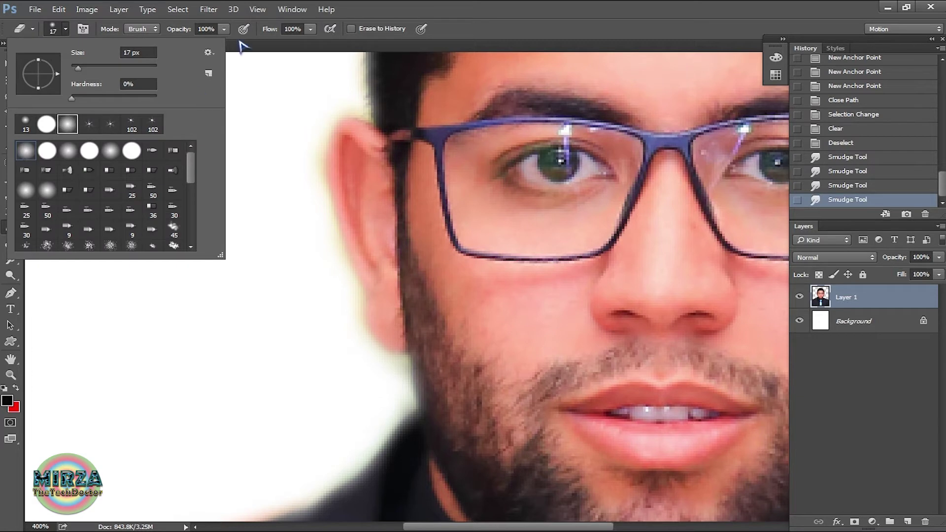
left_click(492, 30)
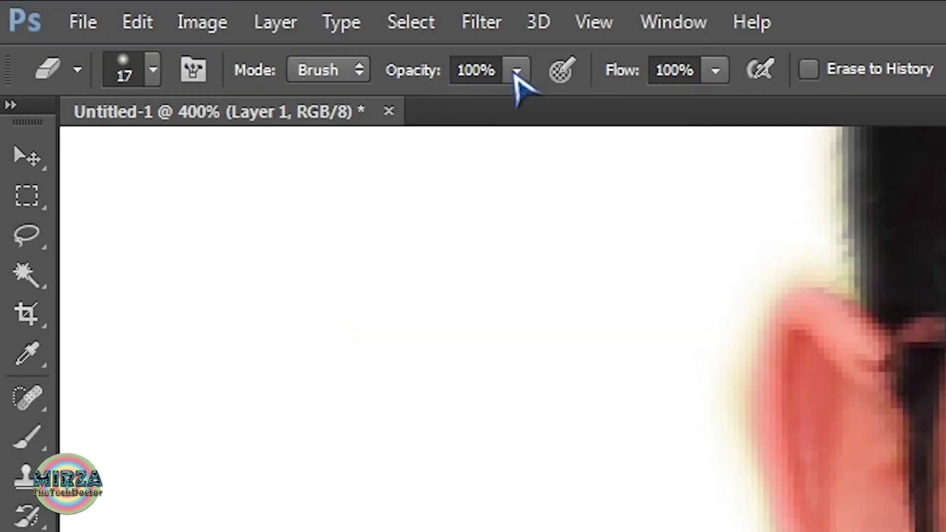
left_click(224, 29)
left_click(490, 70)
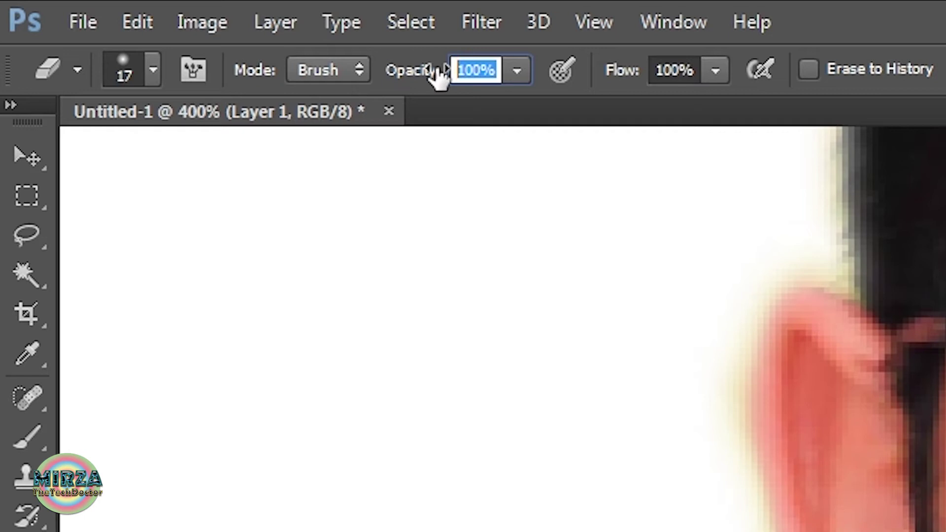
type("50")
key("Return")
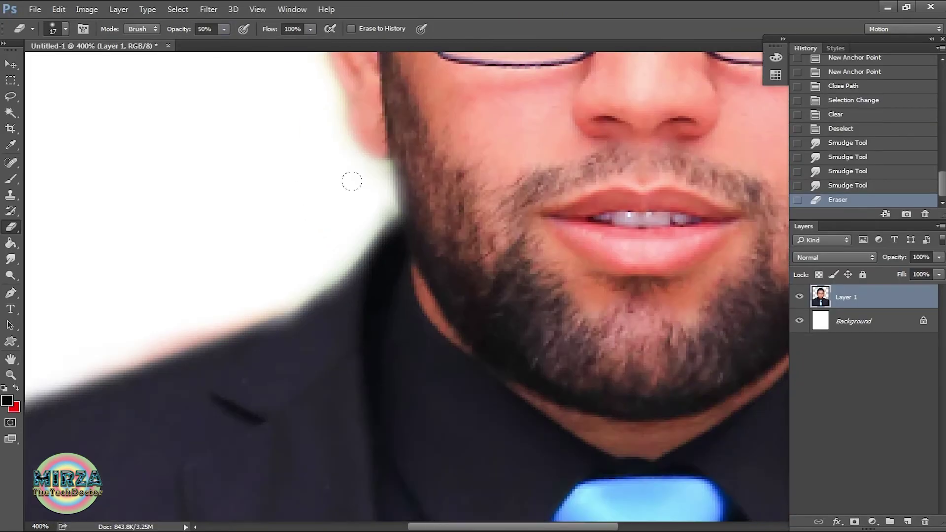
left_click_drag(352, 182, 369, 176)
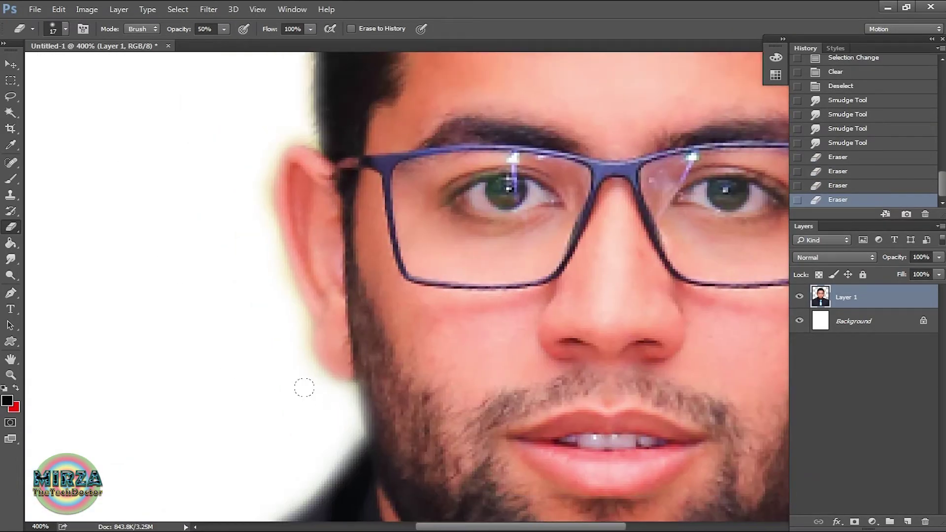
mouse_move(304, 388)
left_mouse_down()
mouse_move(283, 123)
mouse_move(194, 390)
mouse_move(281, 79)
left_mouse_up()
mouse_move(238, 133)
left_mouse_down()
mouse_move(150, 250)
mouse_move(546, 149)
left_mouse_up()
Smudge the cutout edge around the hair and head to soften its outline.
left_click(11, 259)
mouse_move(209, 218)
left_mouse_down()
mouse_move(288, 141)
mouse_move(650, 232)
mouse_move(667, 271)
left_mouse_up()
mouse_move(657, 244)
left_mouse_down()
mouse_move(494, 113)
mouse_move(547, 367)
left_mouse_up()
mouse_move(538, 388)
left_mouse_down()
mouse_move(383, 148)
mouse_move(355, 370)
left_mouse_up()
mouse_move(328, 386)
left_mouse_down()
mouse_move(348, 133)
mouse_move(360, 100)
left_mouse_up()
left_click_drag(376, 118, 353, 215)
left_click_drag(291, 109, 184, 61)
left_click_drag(239, 179, 458, 262)
Erase the leftover fringe along the image's right shoulder and up beside the jaw with the Eraser at 100% opacity.
left_click(11, 227)
left_click_drag(345, 209, 678, 334)
left_click(223, 30)
left_click_drag(224, 45, 261, 45)
left_click_drag(325, 204, 592, 301)
left_click_drag(493, 269, 650, 336)
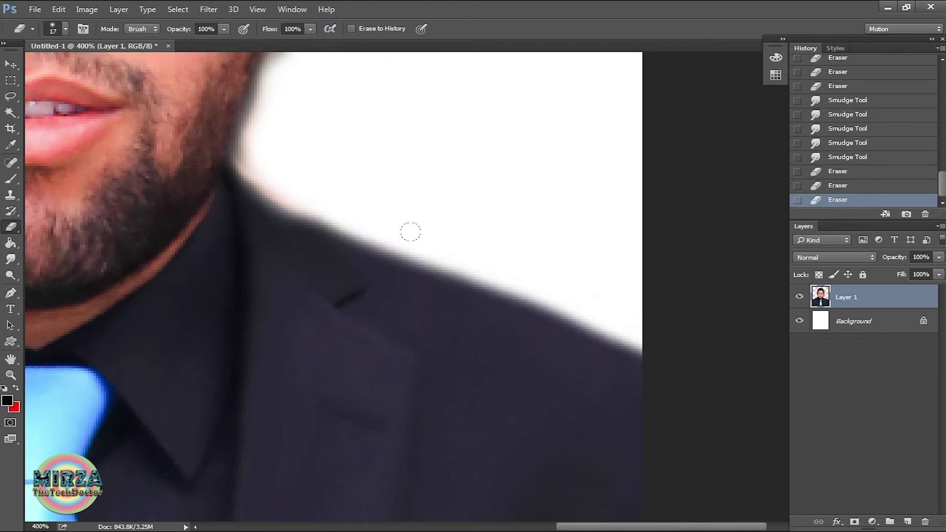
left_click_drag(419, 237, 290, 197)
left_click_drag(276, 129, 275, 305)
left_click_drag(269, 262, 329, 96)
left_click_drag(335, 106, 330, 65)
Smudge the remaining rough spots along the cutout edge of the portrait.
left_click(10, 259)
left_click_drag(368, 418, 256, 361)
left_click_drag(247, 259, 296, 212)
left_click_drag(65, 186, 587, 156)
left_click_drag(329, 170, 451, 177)
left_click_drag(504, 251, 123, 446)
Erase leftover fringe along the portrait's outline with the Eraser, undoing the first unwanted stroke.
key("alt+space")
scroll(295, 288, "down", 2)
key("alt+space")
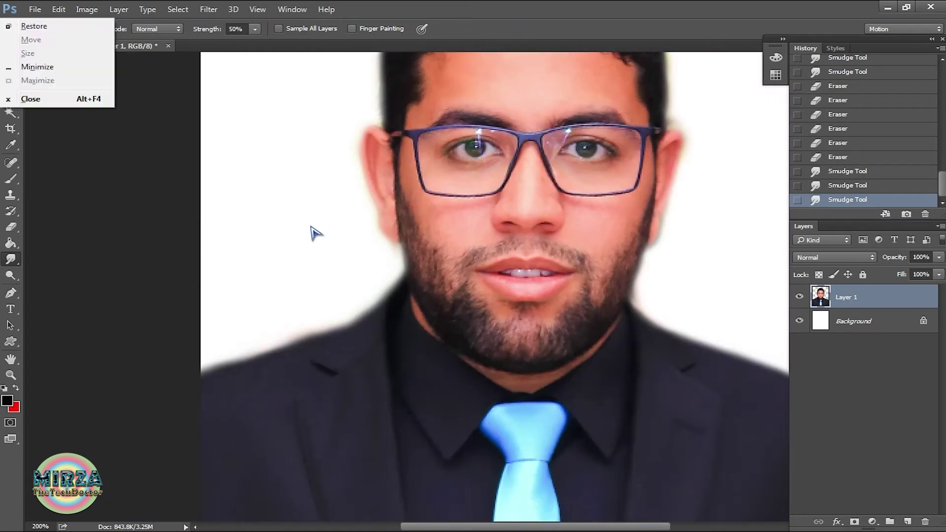
key("alt+space")
left_click(313, 225, "alt")
left_click(493, 107, "ctrl")
left_click(493, 107, "ctrl")
left_click(493, 107, "ctrl")
left_click(11, 228)
mouse_move(518, 180)
left_mouse_down()
mouse_move(405, 146)
mouse_move(671, 323)
left_mouse_up()
key("ctrl+z")
mouse_move(312, 174)
left_mouse_down()
mouse_move(227, 217)
mouse_move(132, 329)
left_mouse_up()
mouse_move(124, 314)
left_mouse_down()
mouse_move(167, 146)
mouse_move(151, 329)
left_mouse_up()
Erase the last background remnants around the portrait's outline and return to the 100% view.
key("alt+space")
left_click(168, 231, "alt")
left_click(167, 231, "alt")
left_click(167, 231, "alt")
left_click(168, 230, "alt")
left_click(425, 349, "ctrl")
left_click(425, 349, "ctrl")
left_click_drag(364, 254, 88, 234)
left_click_drag(324, 291, 186, 338)
mouse_move(388, 238)
left_mouse_down()
mouse_move(282, 213)
mouse_move(192, 283)
left_mouse_up()
mouse_move(531, 245)
left_mouse_down()
mouse_move(541, 216)
mouse_move(742, 334)
left_mouse_up()
left_click_drag(551, 190, 575, 68)
key("ctrl+1")
Add a new empty layer and place it below the portrait layer.
key("v")
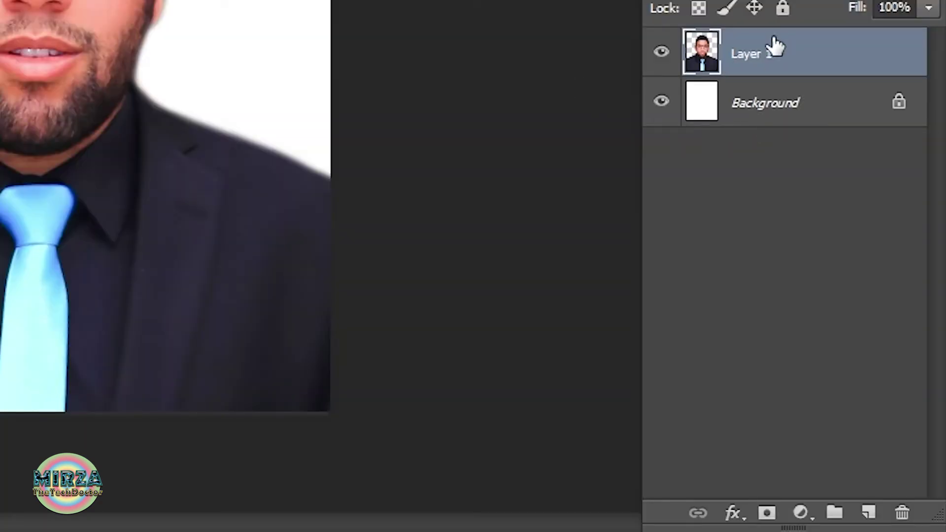
left_click(869, 513)
left_click_drag(785, 66, 803, 124)
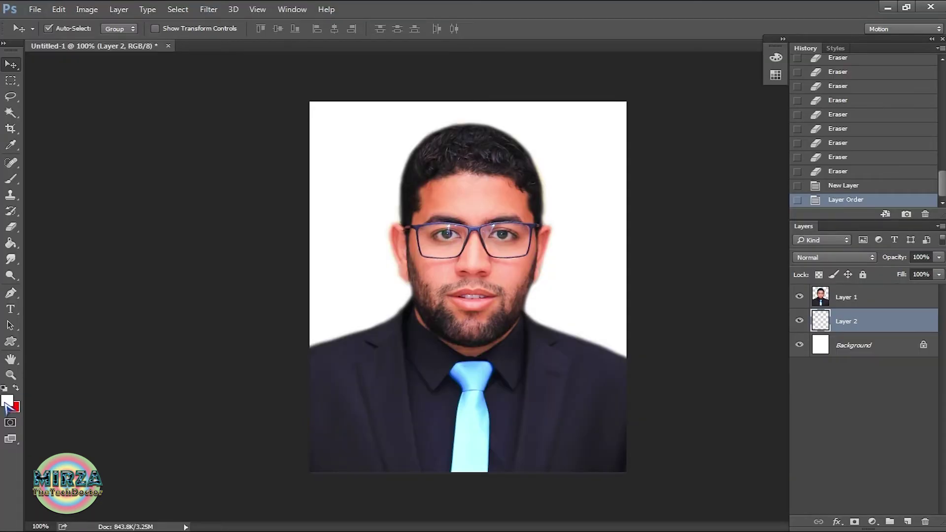
Set the foreground colour to the light blue swatch 00aeef.
left_click(7, 402)
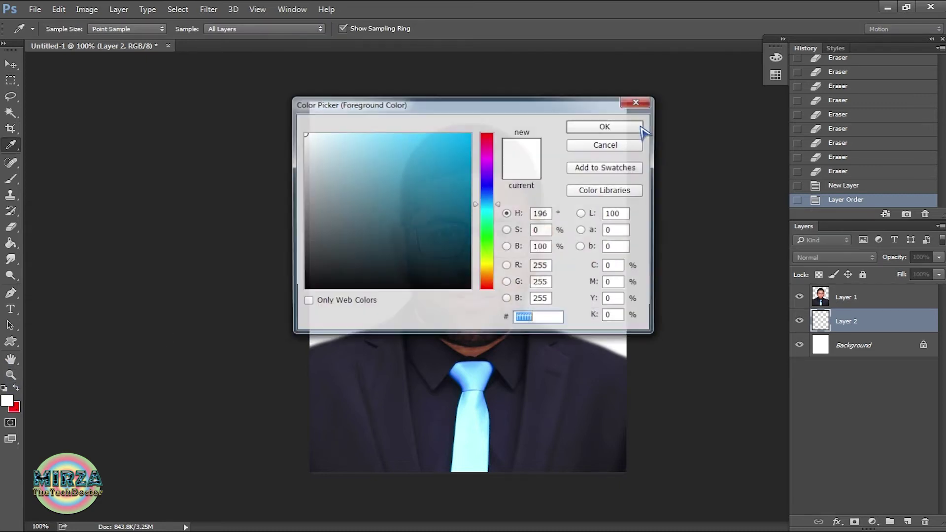
left_click_drag(513, 110, 502, 249)
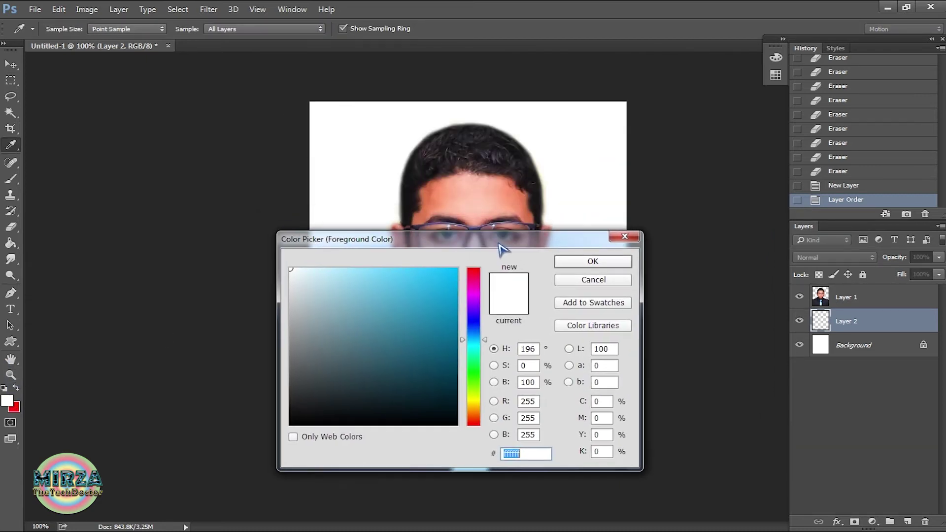
left_click(784, 42)
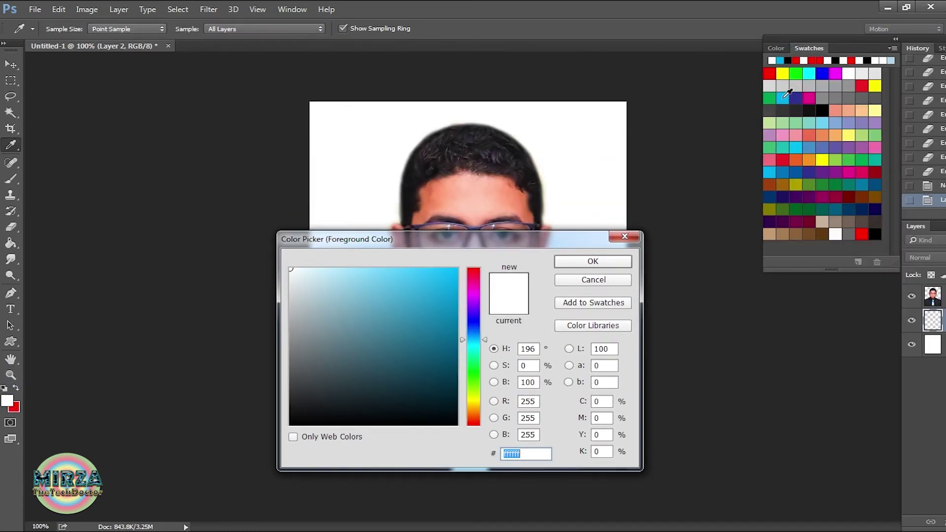
left_click(784, 97)
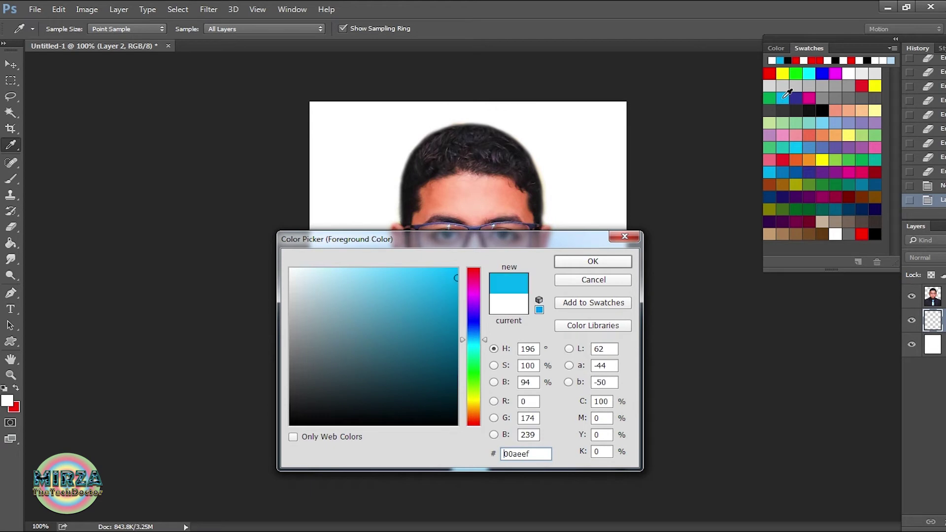
left_click(591, 262)
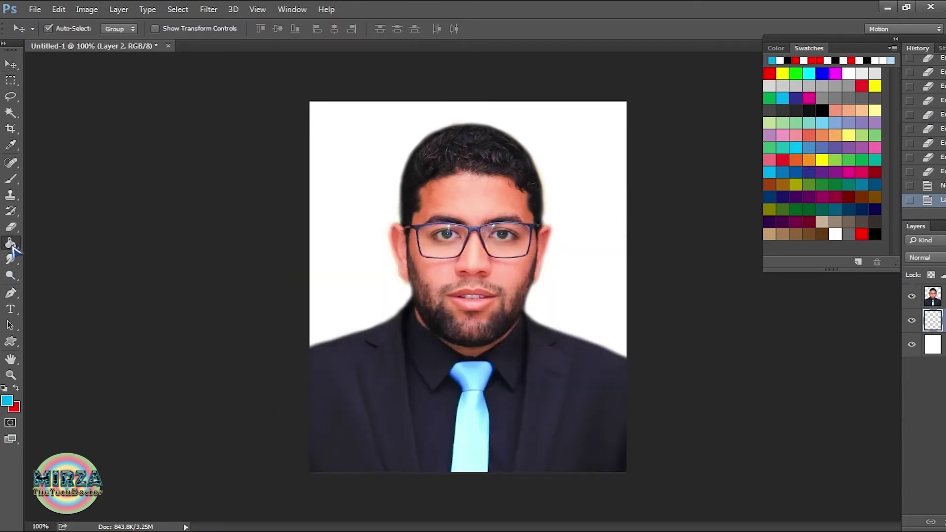
Fill the empty layer behind the portrait with the light blue foreground colour using the Paint Bucket.
left_click(11, 243)
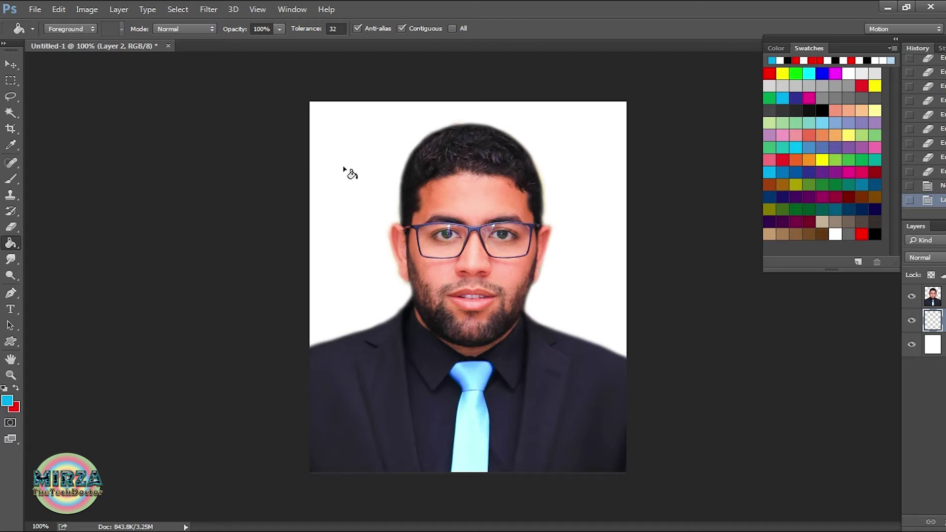
left_click(896, 39)
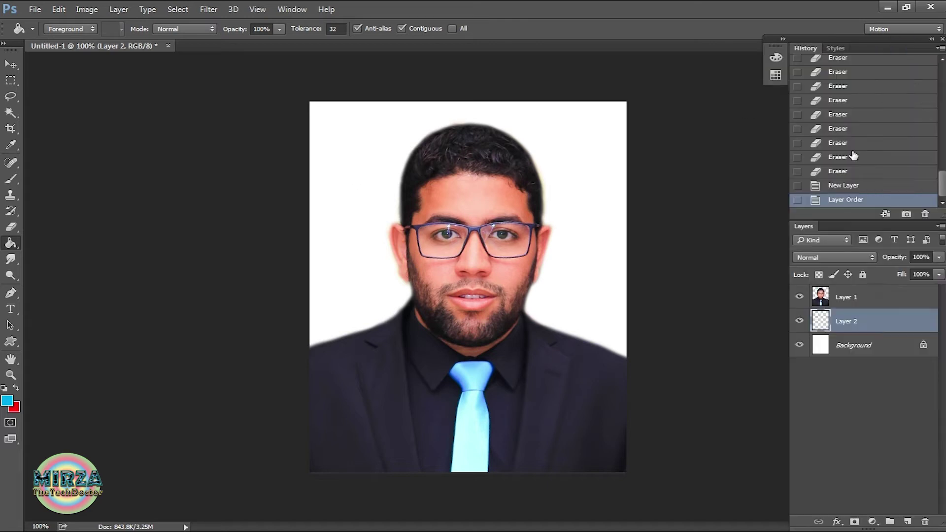
left_click(349, 143)
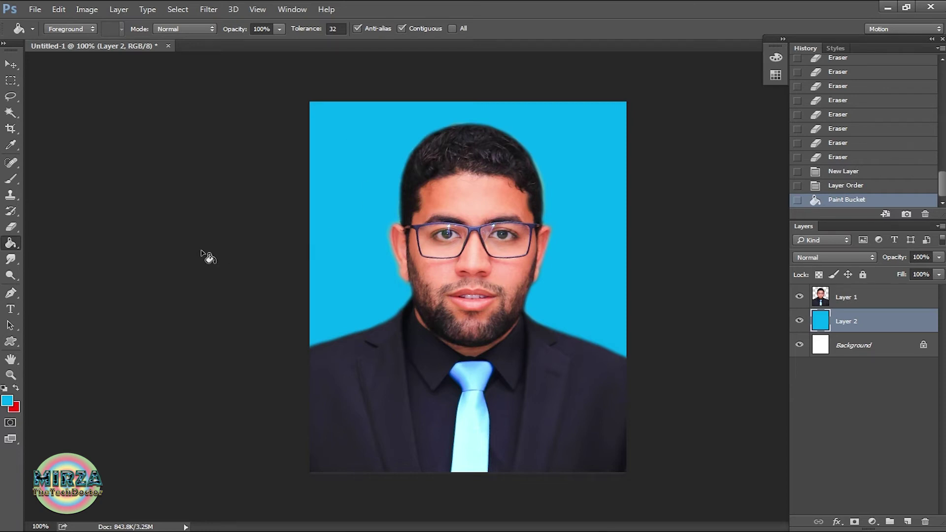
Examine the portrait and blue layers by selecting each in turn and toggling layer visibility.
left_click(10, 64)
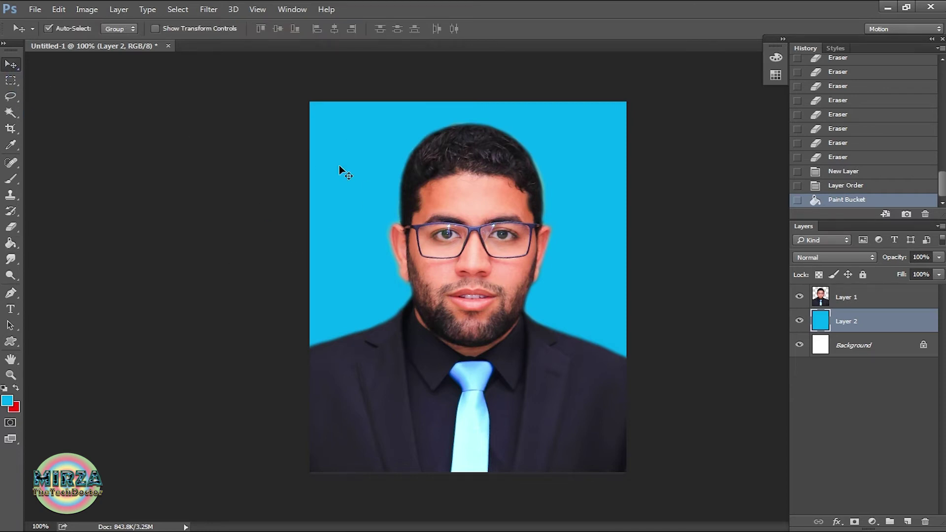
left_click(879, 305)
left_click(876, 327)
left_click(871, 303)
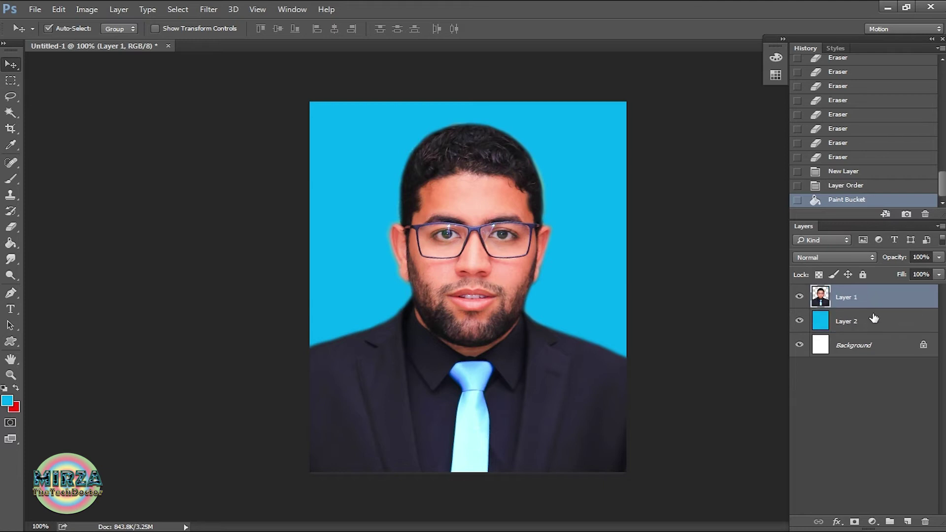
left_click(872, 316)
left_click(800, 322)
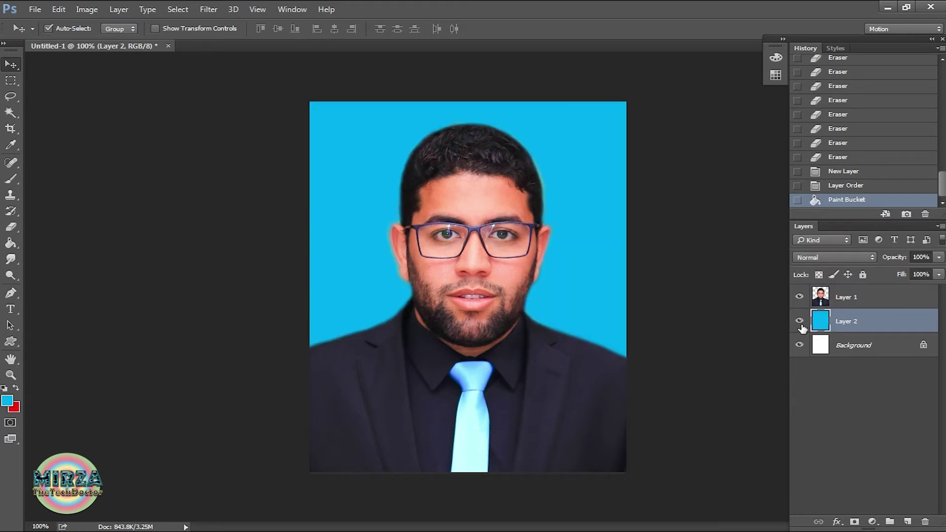
left_click(800, 324)
left_click(800, 323)
left_click(800, 324)
left_click(801, 323)
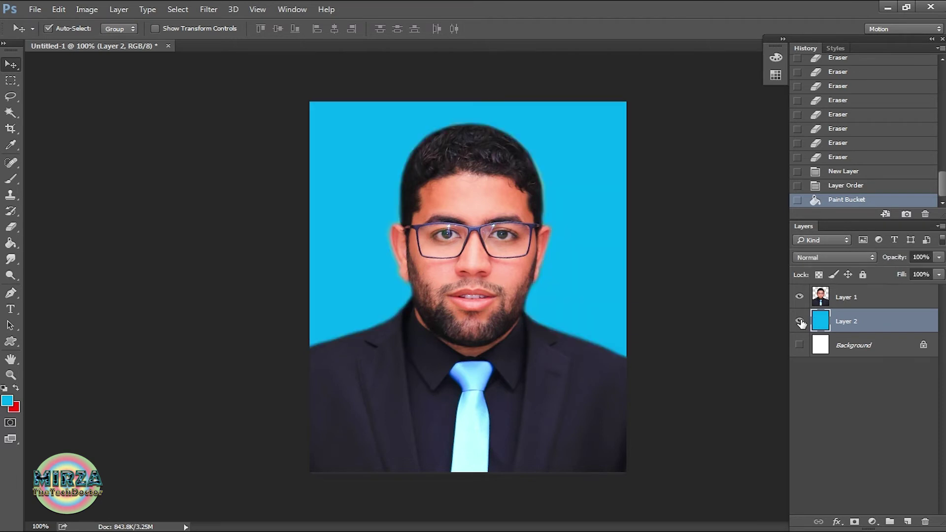
Delete the white Background layer and check the blue layer by toggling its visibility.
left_click(861, 345)
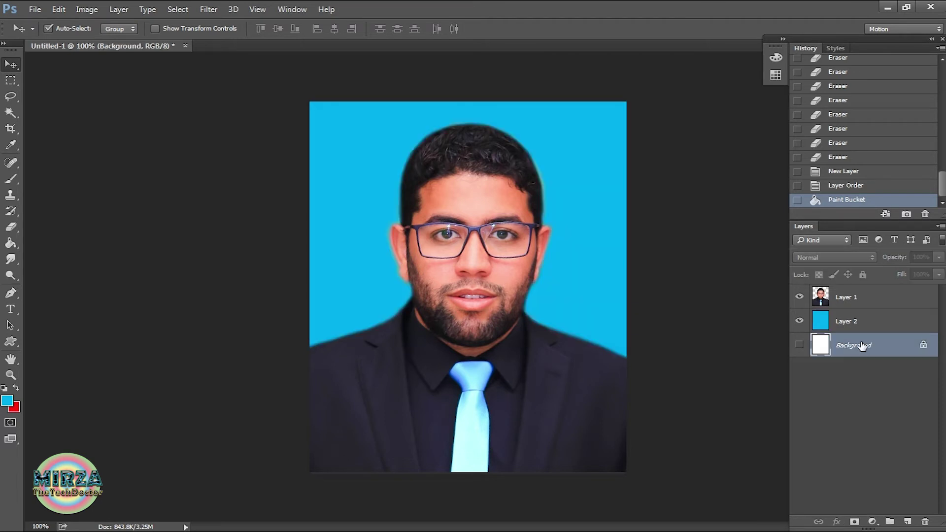
left_click(924, 523)
left_click(452, 393)
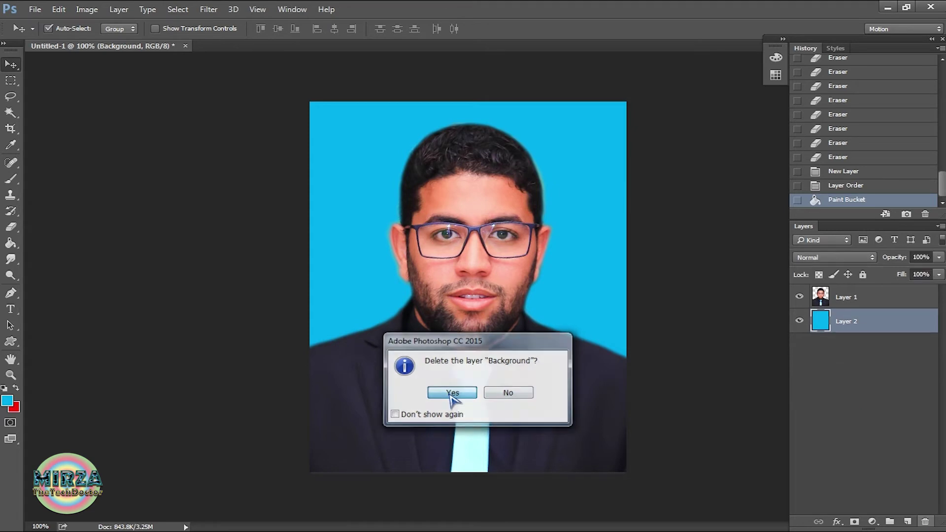
left_click(800, 323)
left_click(800, 323)
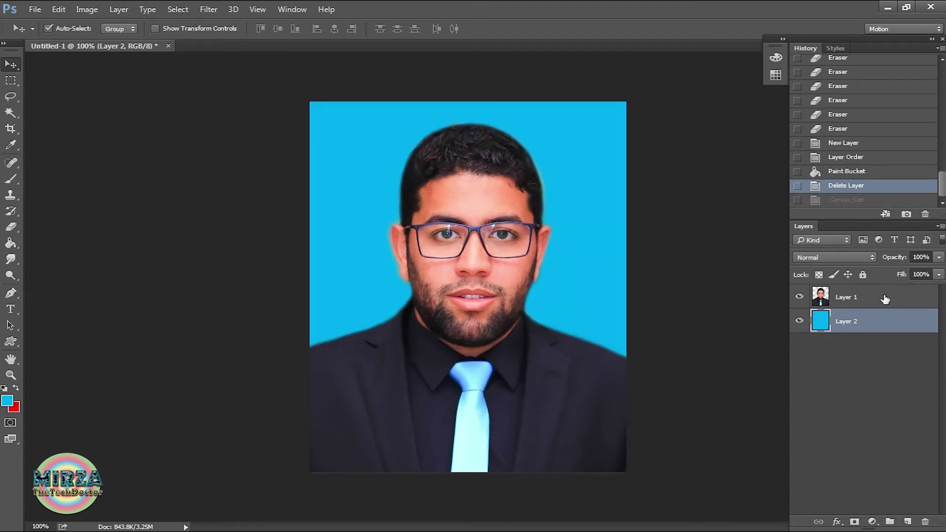
Merge the portrait layer down into the blue layer and check the merged layer by toggling its visibility.
left_click(885, 299)
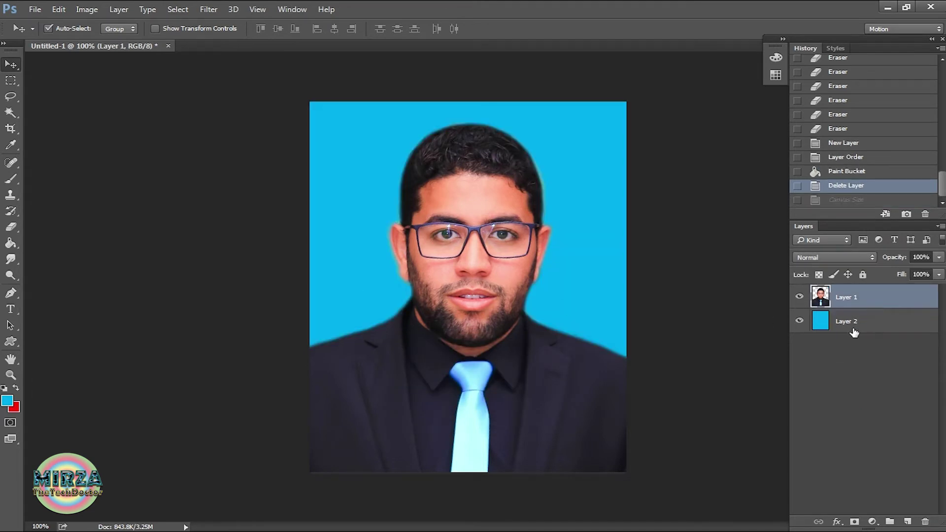
right_click(889, 297)
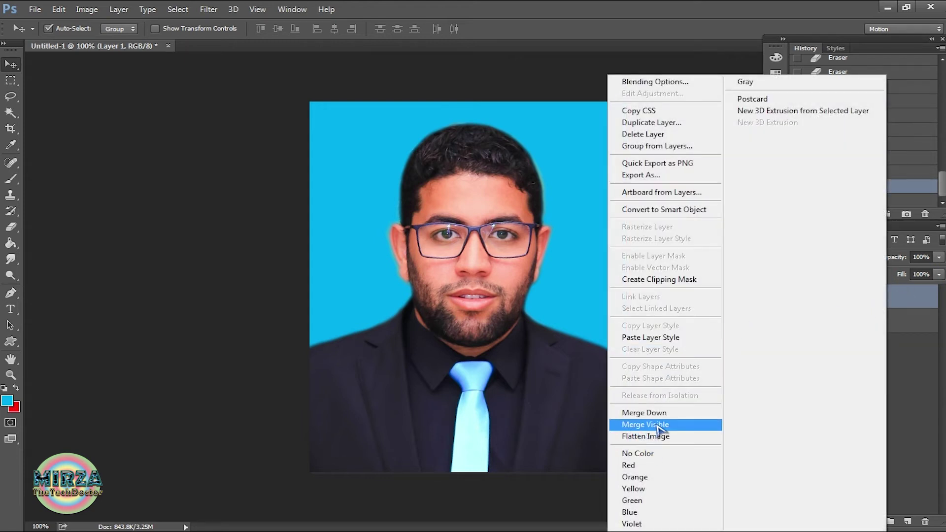
left_click(633, 415)
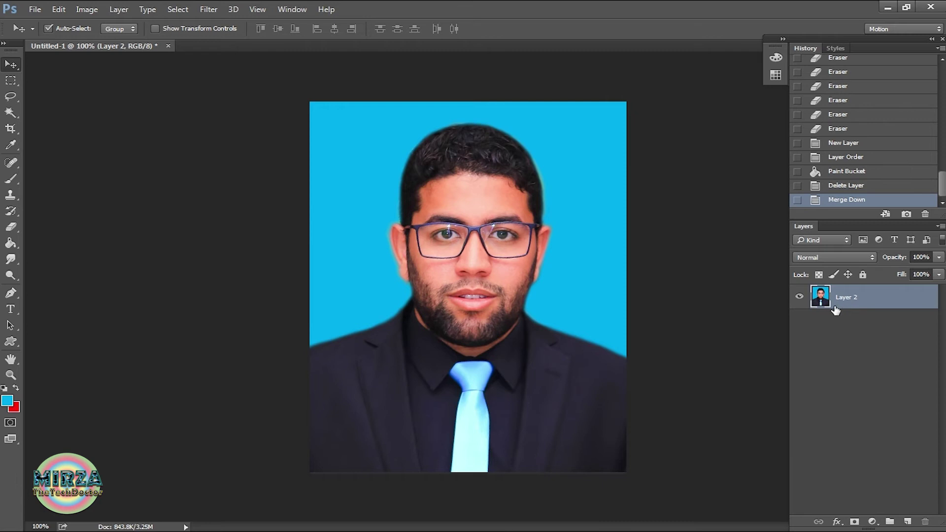
left_click(801, 298)
left_click(801, 298)
left_click(801, 298)
left_click(801, 298)
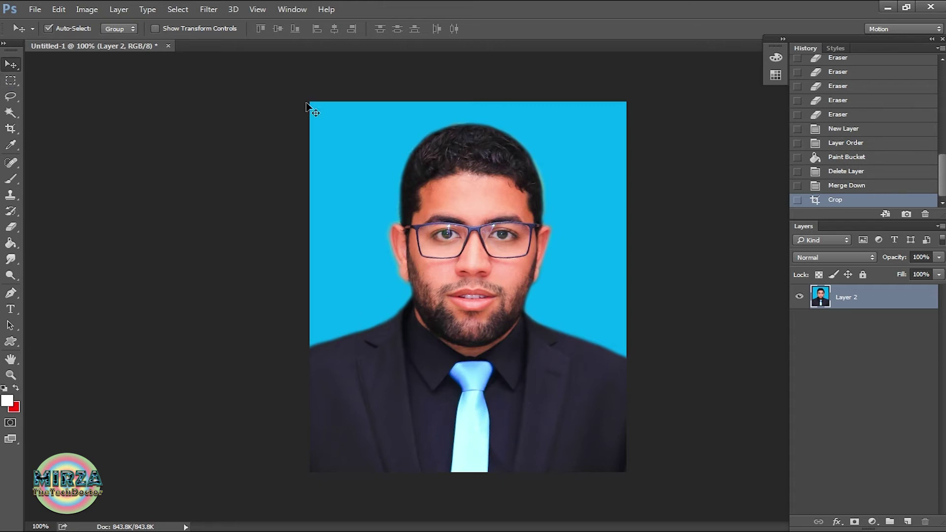
Select the whole photo, add a 3 px black (000000) stroke centred on its edge, and clear the selection.
left_click(11, 80)
left_click_drag(309, 102, 644, 484)
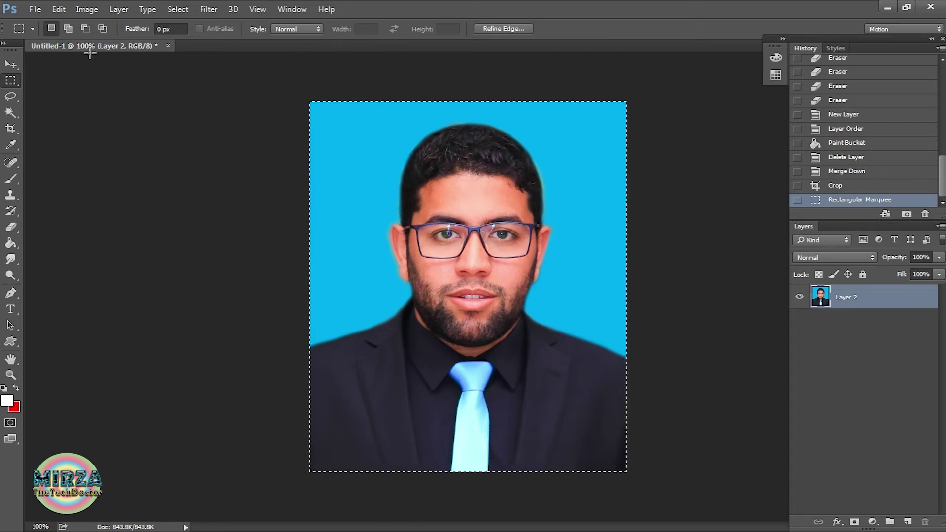
left_click(59, 11)
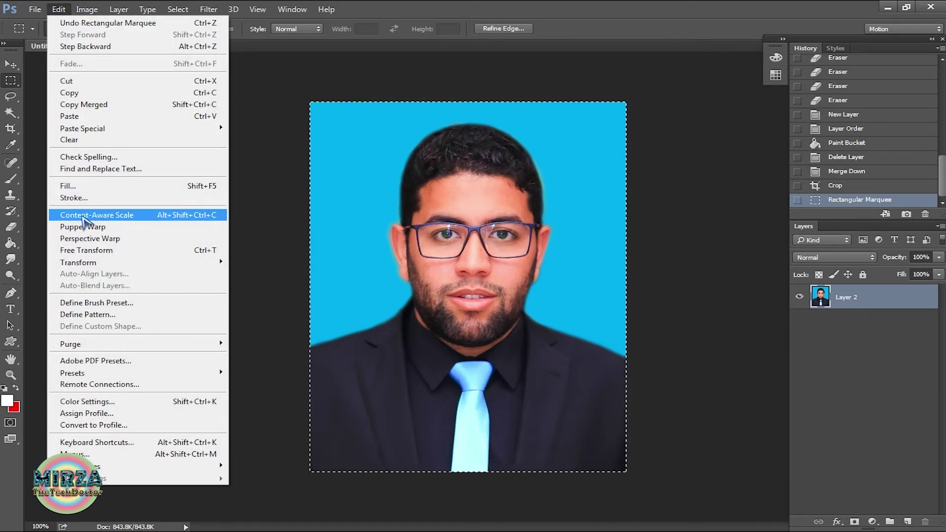
left_click(74, 198)
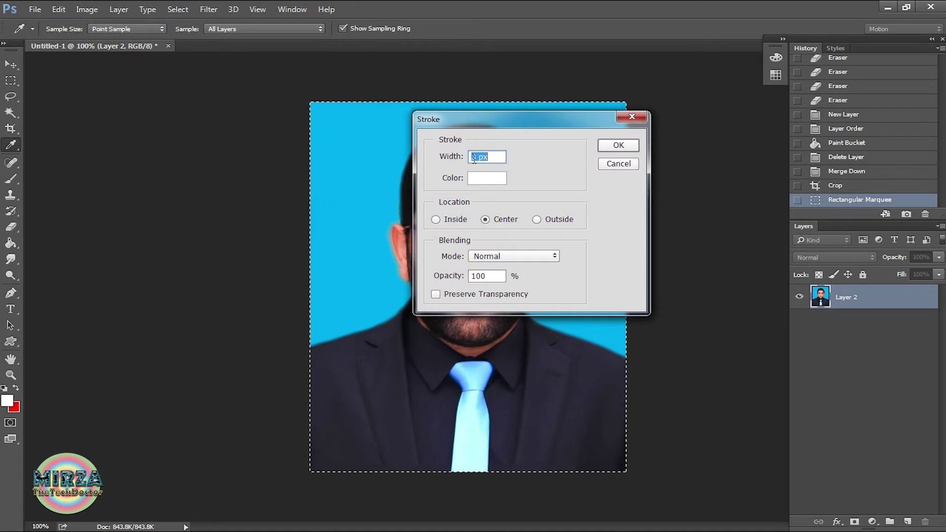
left_click(488, 182)
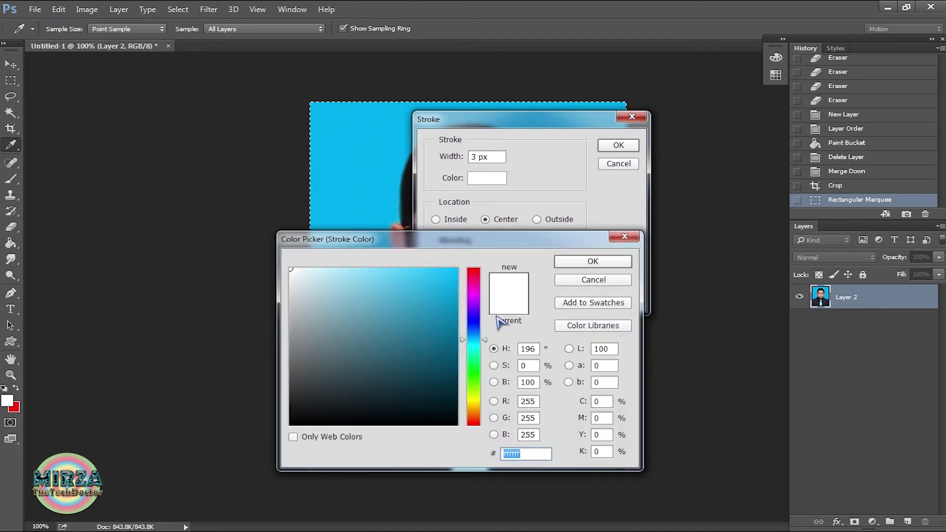
type("000000")
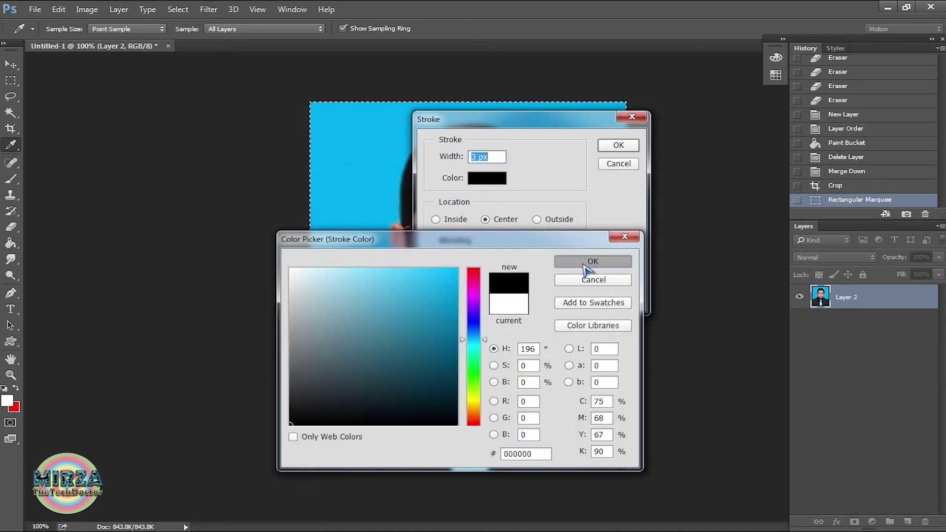
left_click(593, 262)
type("3")
left_click(614, 147)
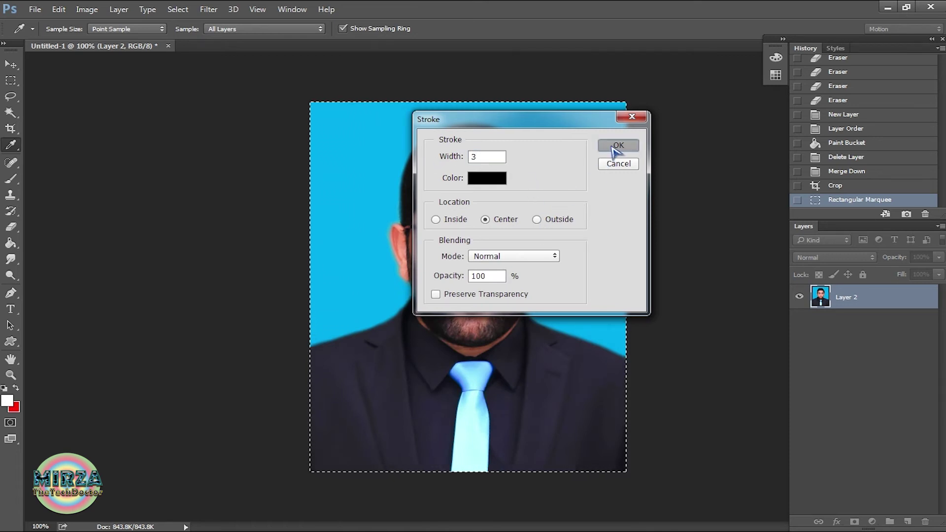
left_click(376, 169)
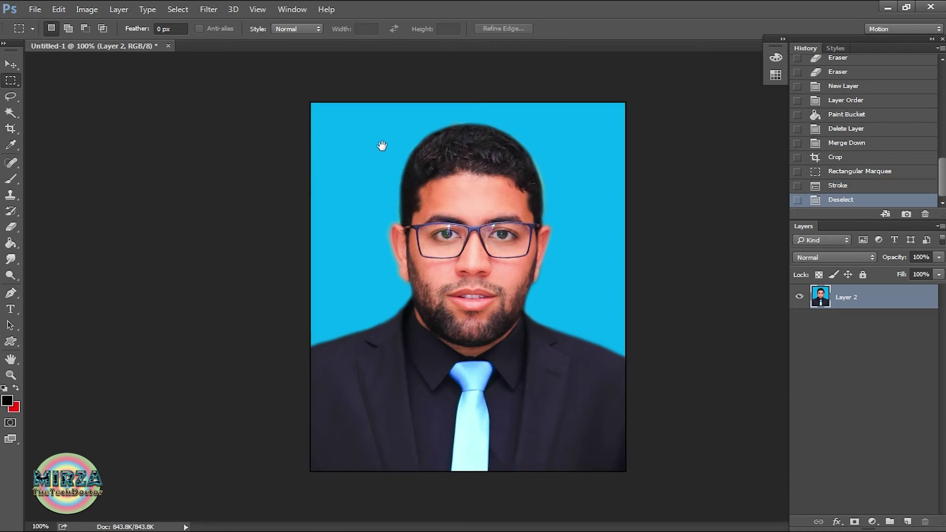
Examine the black border closely at the photo's upper corner.
left_click(380, 108, "ctrl")
left_click(353, 112, "ctrl")
left_click_drag(353, 113, 269, 150)
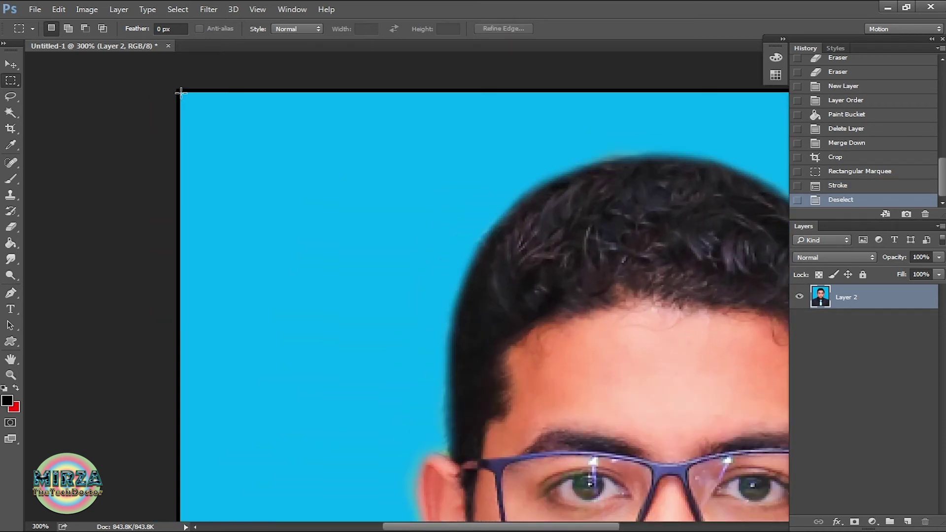
left_click(18, 67)
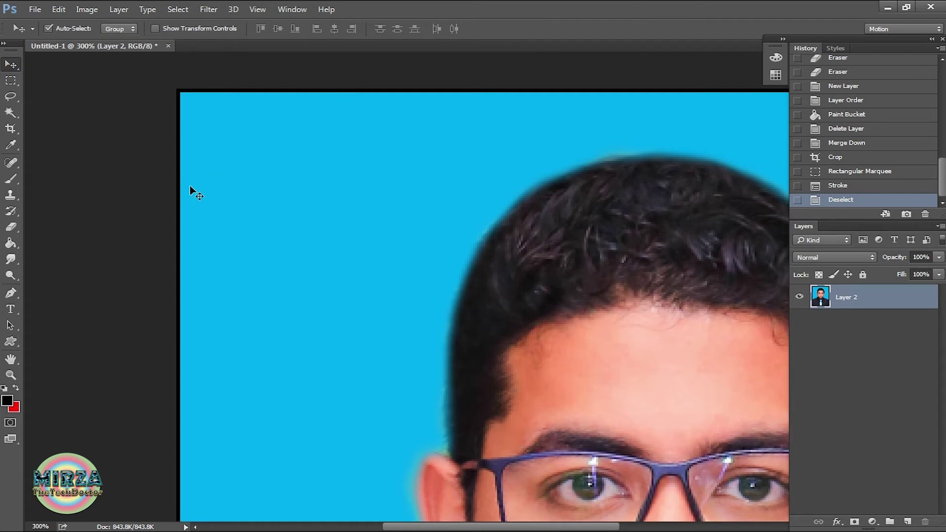
left_click(263, 189, "alt")
left_click(264, 191, "alt")
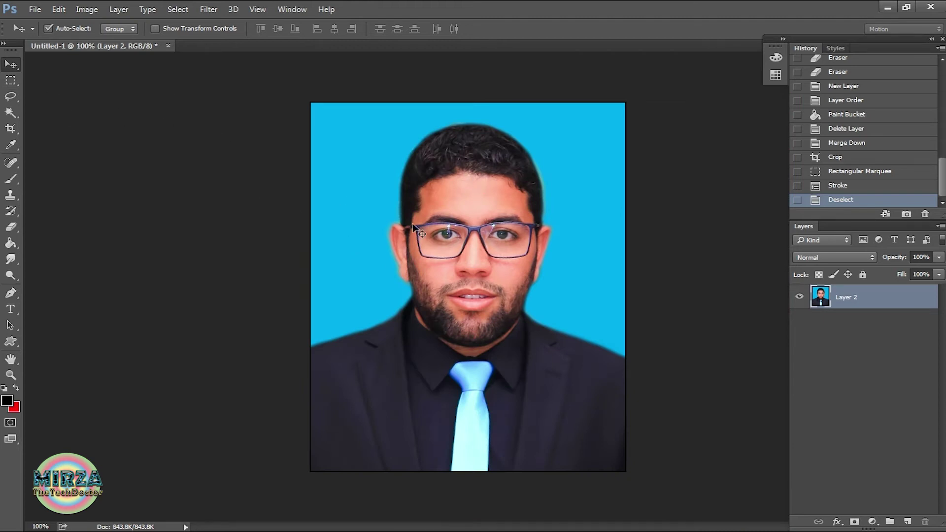
Enlarge the canvas to 1.65 inches wide and 2.05 inches high, keeping the photo anchored at the centre.
left_click(87, 9)
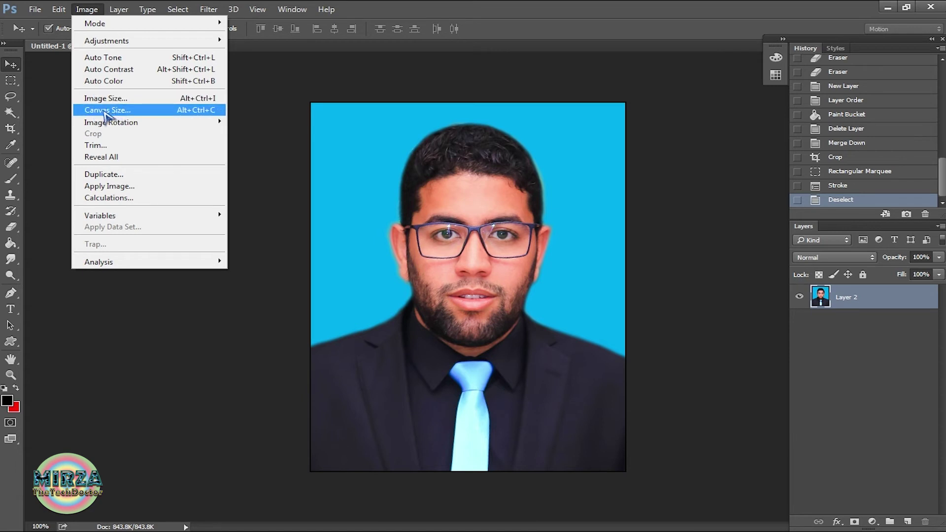
left_click(119, 112)
left_click_drag(229, 238, 192, 183)
left_click(203, 265)
type("5")
left_click(208, 284)
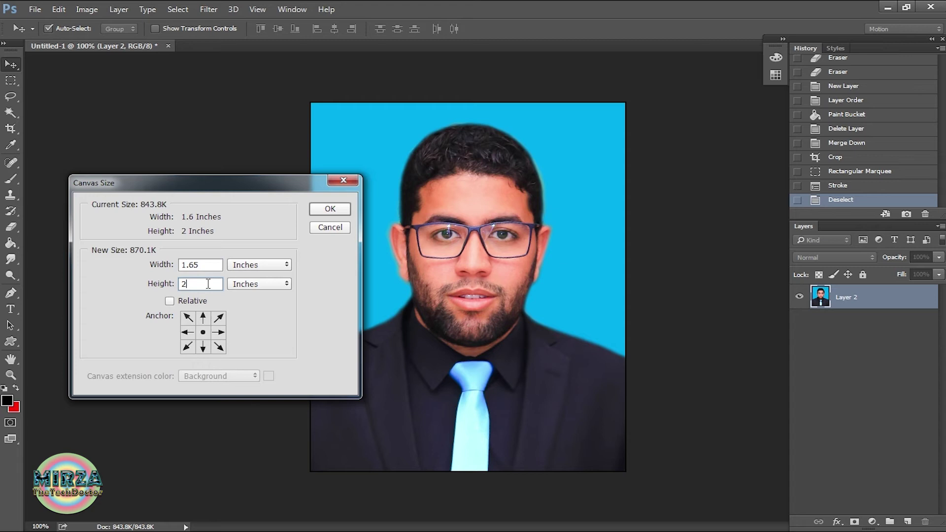
type(".05")
left_click(330, 210)
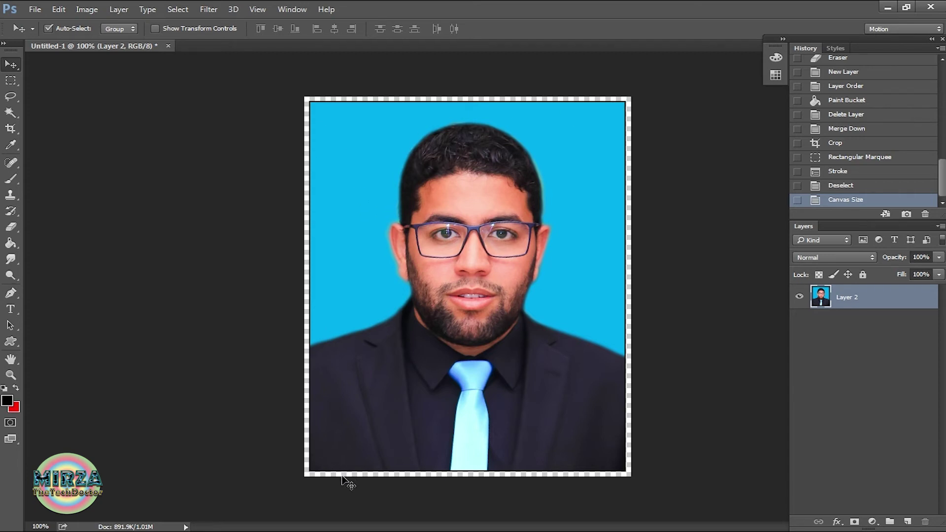
Add an empty layer beneath the portrait layer and fill it with white (ffffff) using the Paint Bucket.
left_click(907, 521)
left_click_drag(886, 296, 881, 354)
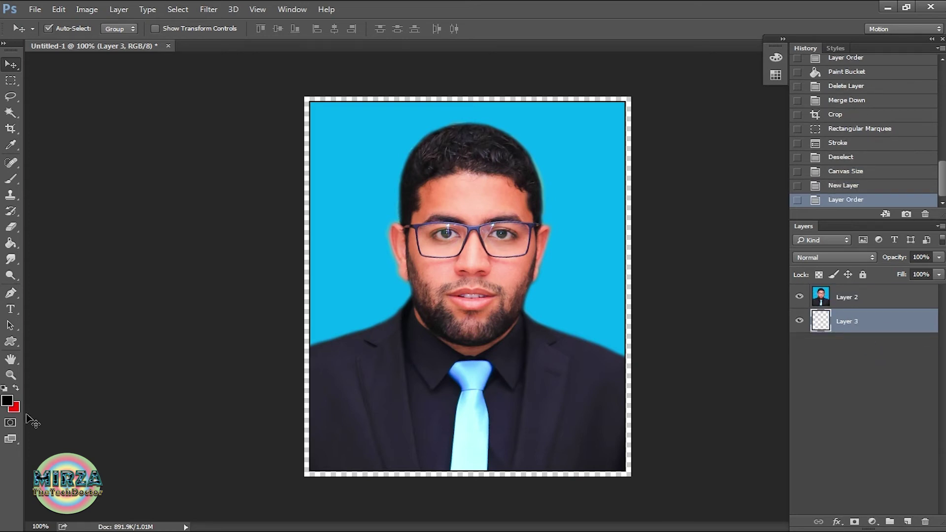
left_click(9, 402)
left_click_drag(326, 328, 264, 209)
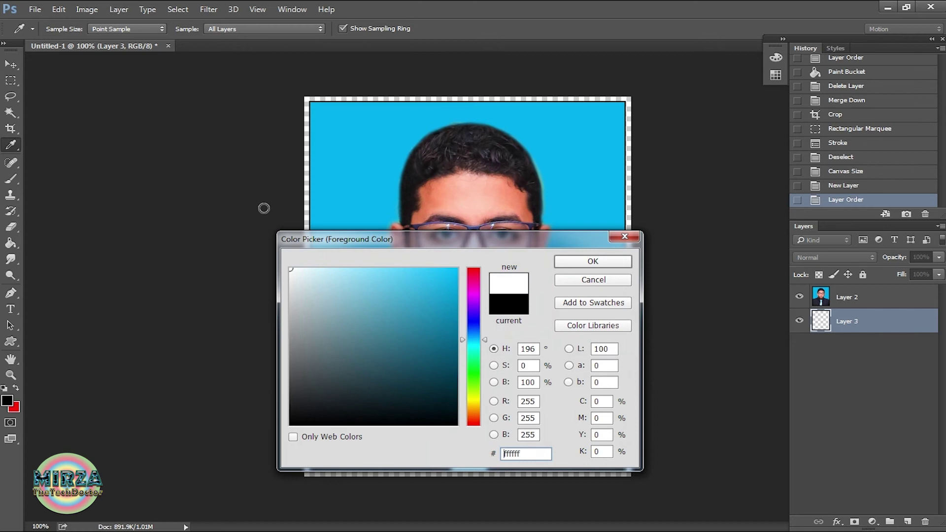
left_click(587, 261)
key("v")
left_click(12, 243)
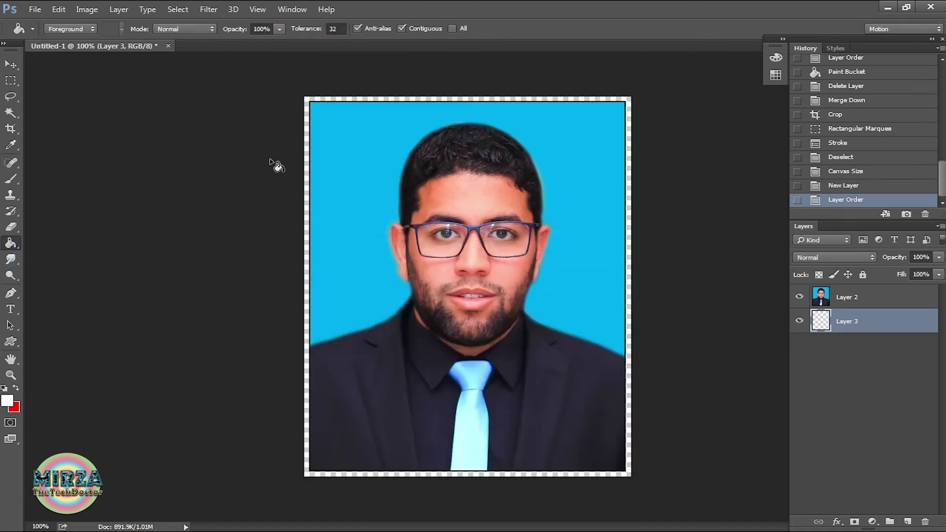
left_click(309, 118)
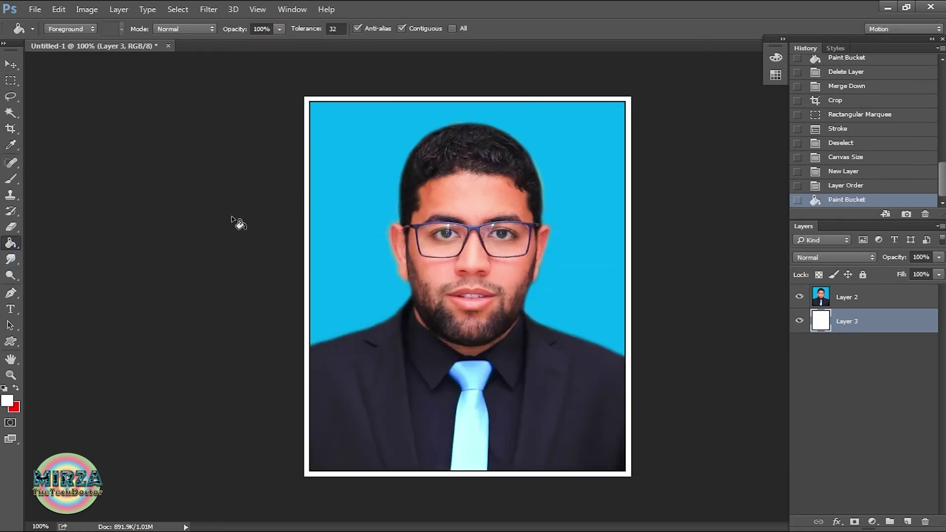
Define the bordered photo as a pattern named "PP Photo".
left_click(11, 81)
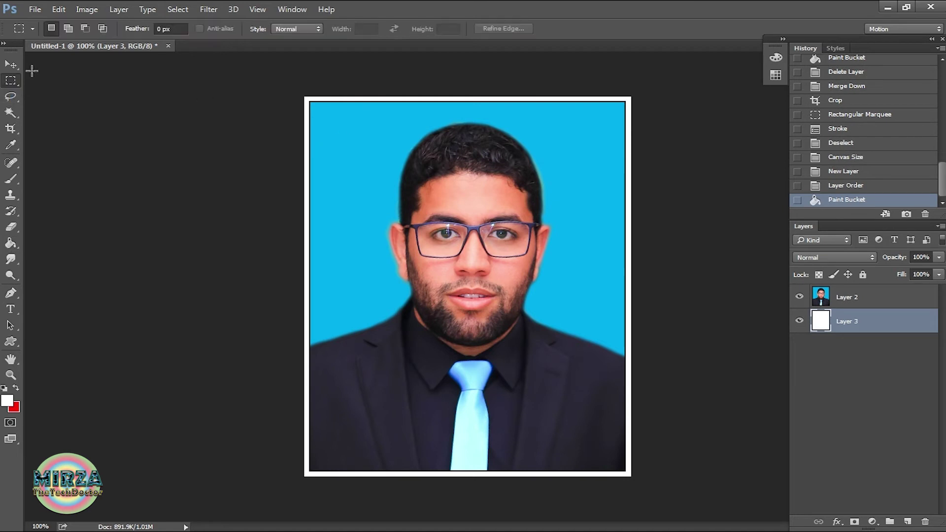
left_click(10, 65)
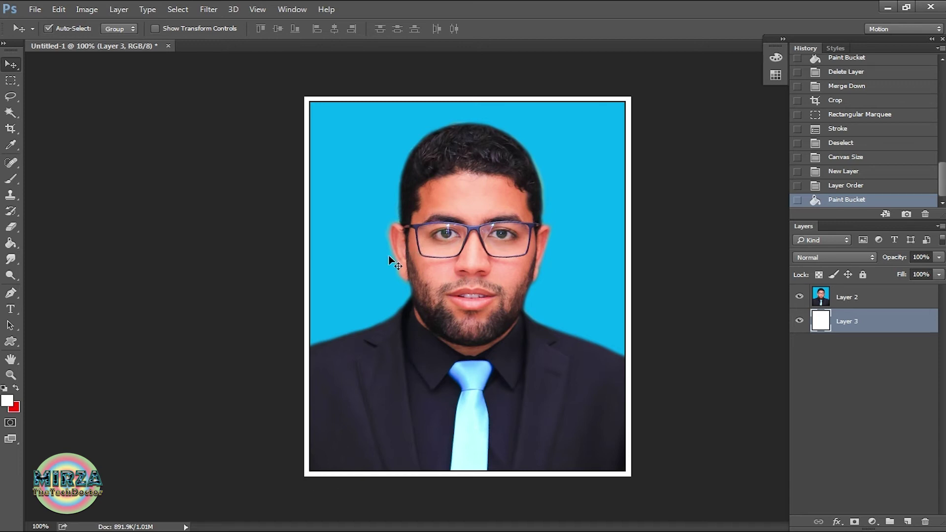
left_click(59, 12)
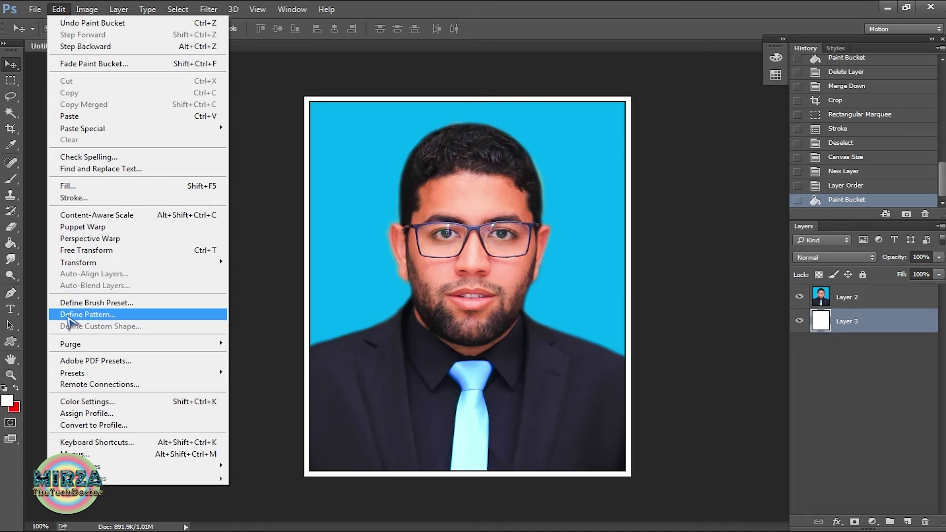
left_click(99, 316)
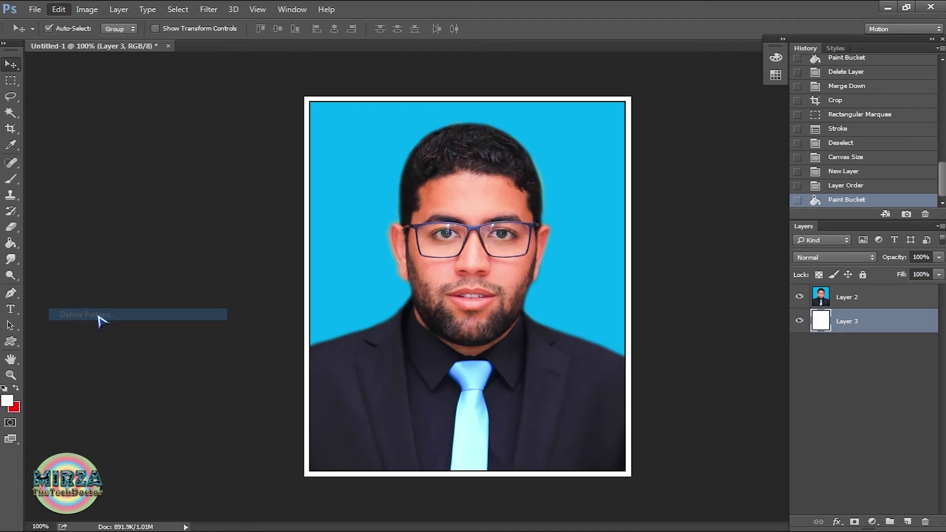
left_click_drag(433, 168, 206, 300)
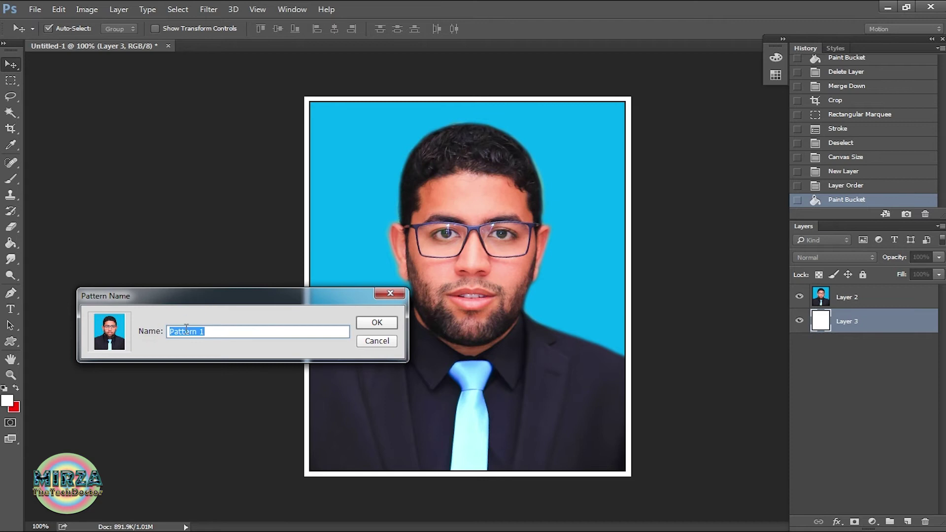
type("PP Photo")
left_click(382, 323)
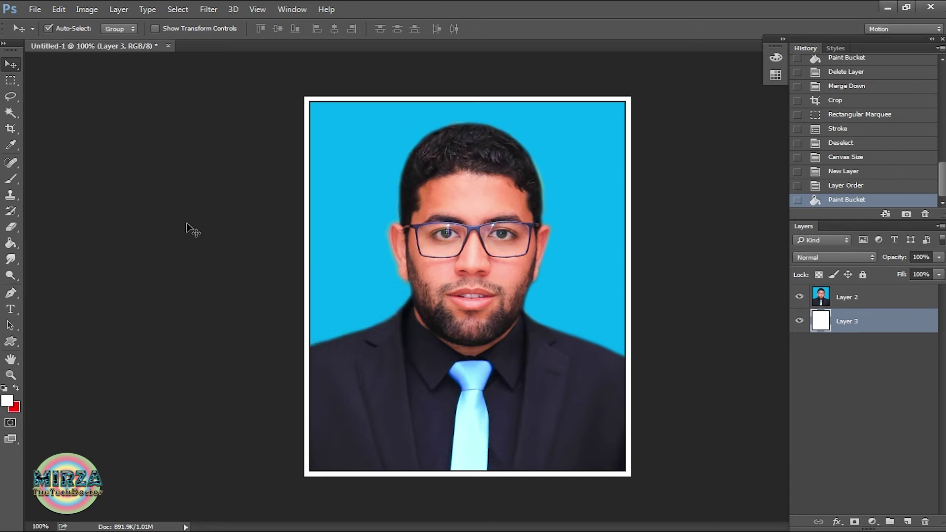
Create a new A4 International Paper document at 300 pixels/inch with a white background, its dimensions given in inches.
left_click(34, 9)
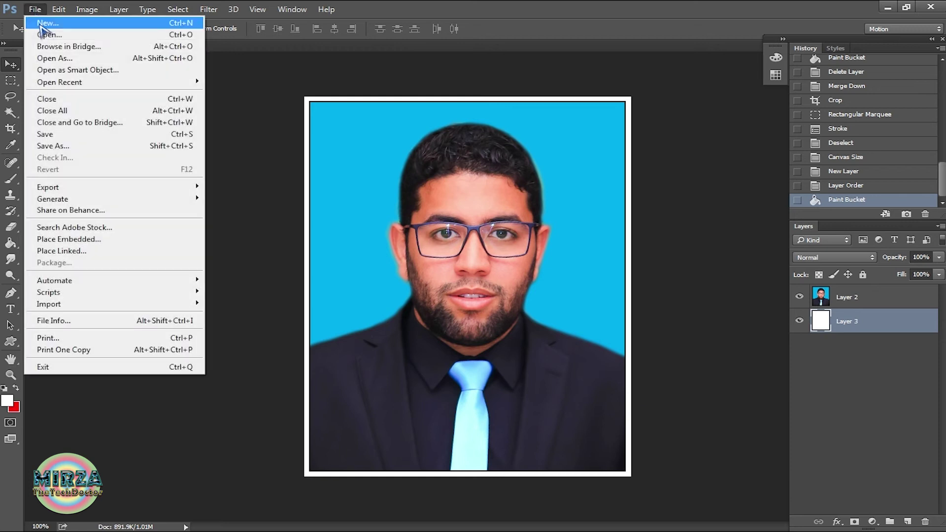
left_click(62, 26)
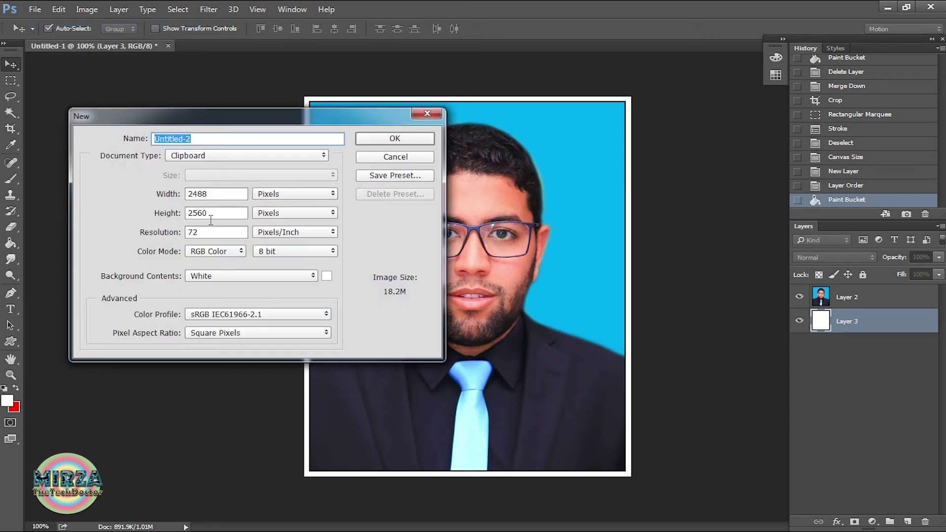
left_click_drag(211, 120, 261, 135)
left_click(279, 172)
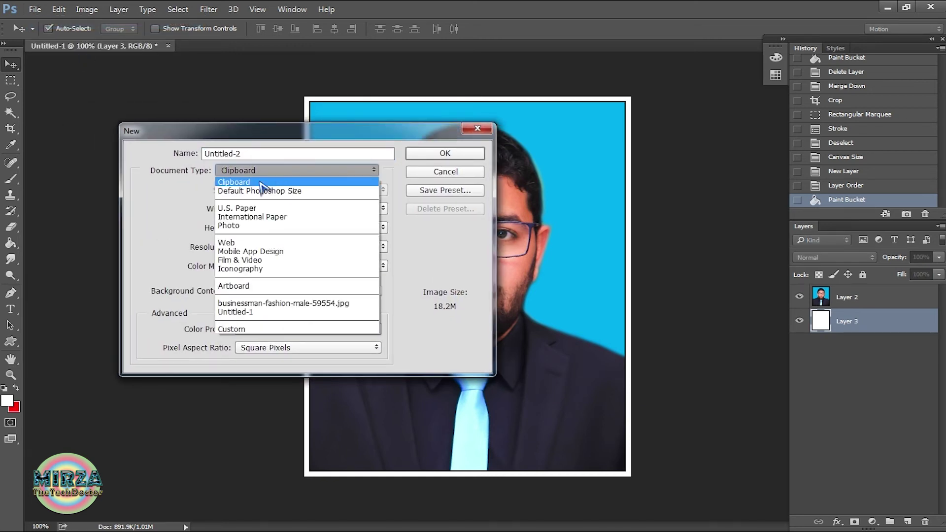
left_click(276, 217)
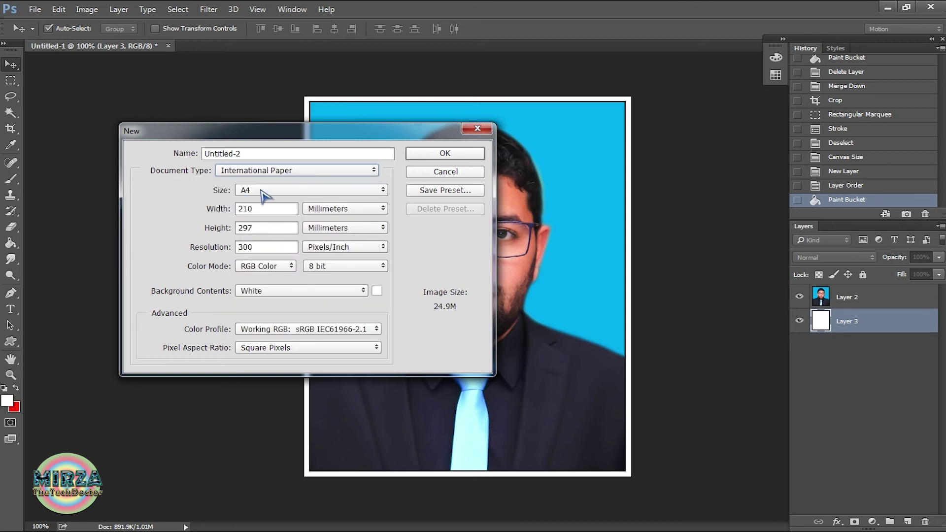
left_click(278, 192)
left_click(245, 202)
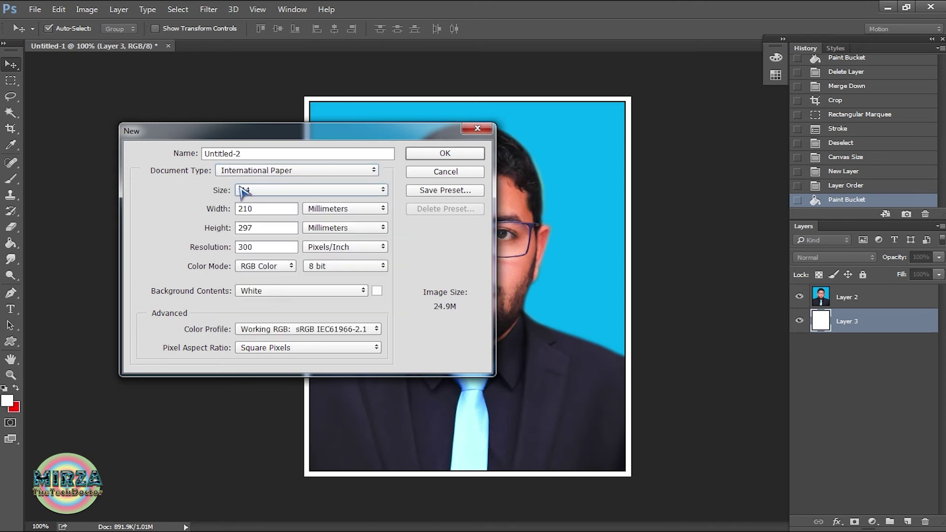
left_click(334, 211)
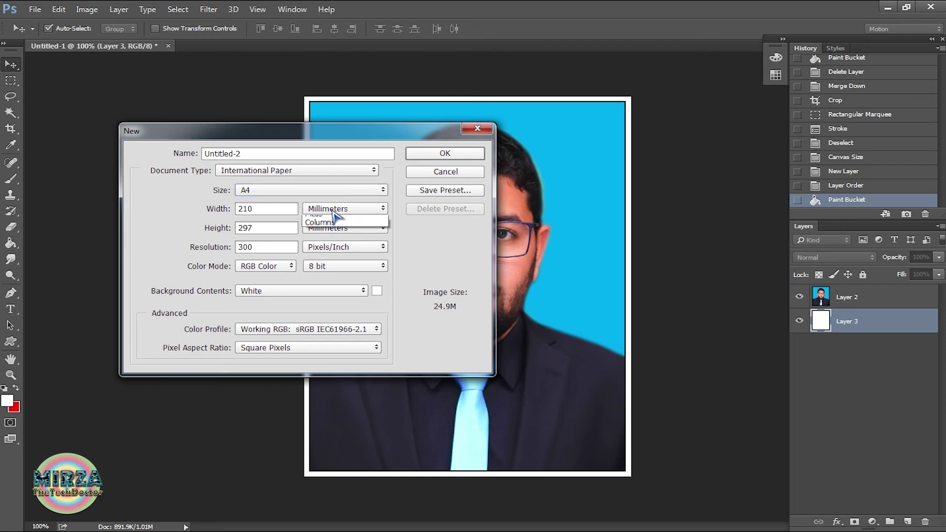
left_click(332, 231)
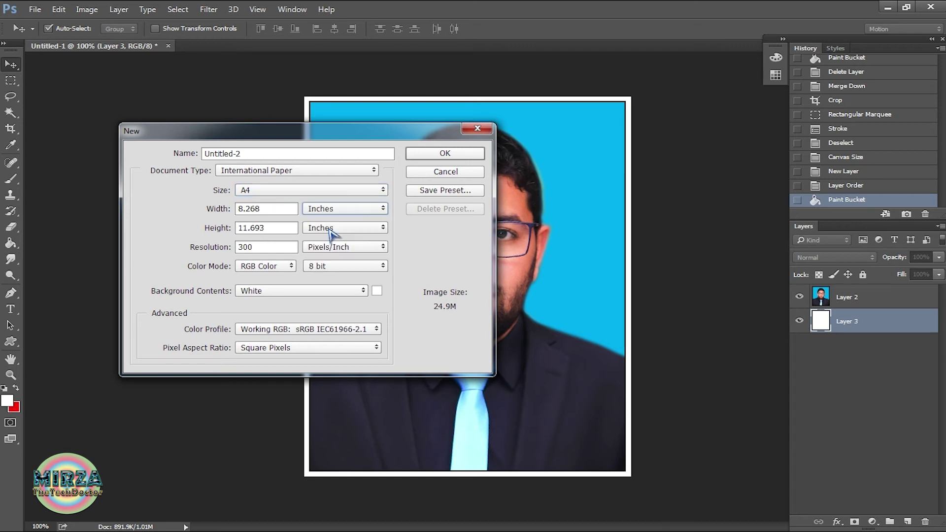
left_click(258, 247)
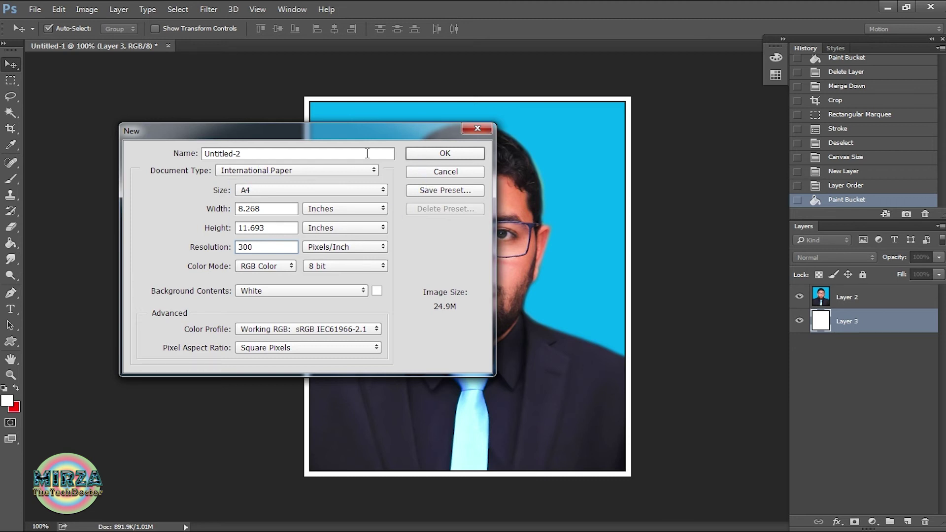
left_click(430, 157)
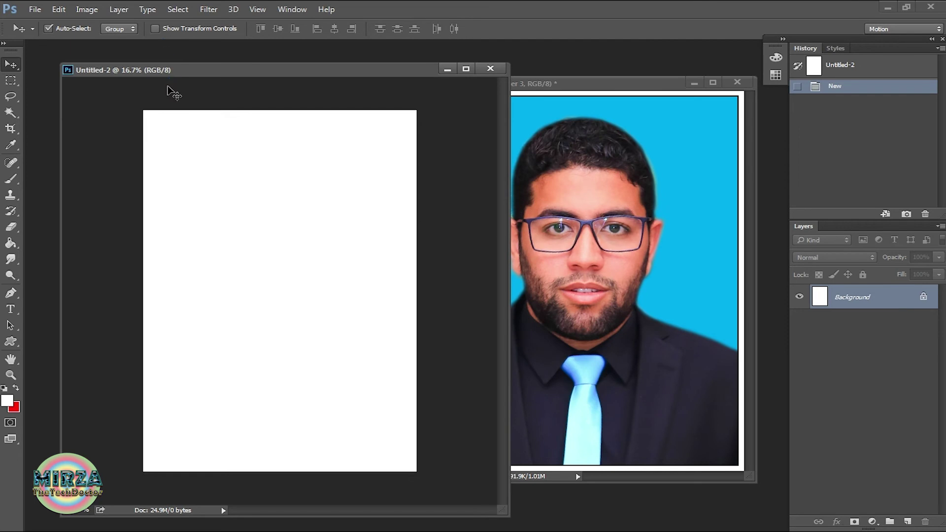
Fill the blank A4 page with the custom passport photo pattern, using Normal mode and 100% opacity.
left_click(58, 9)
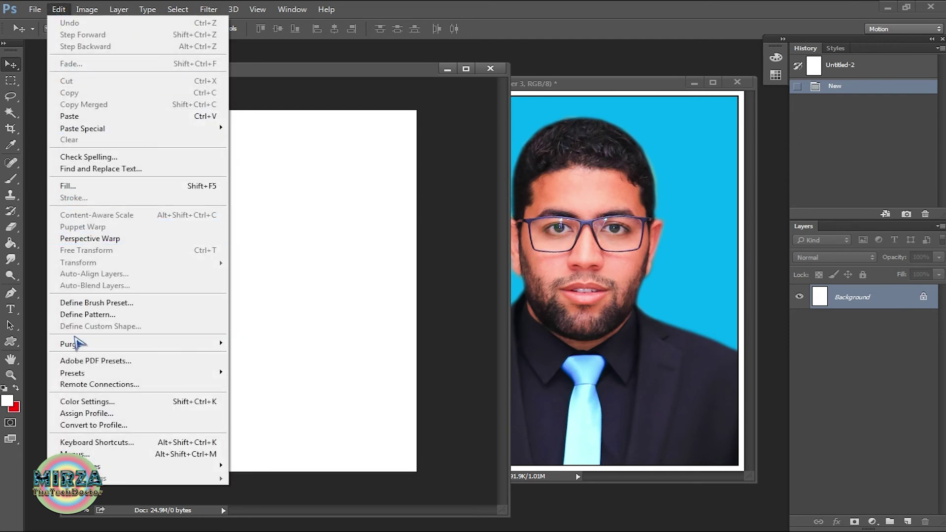
left_click(85, 189)
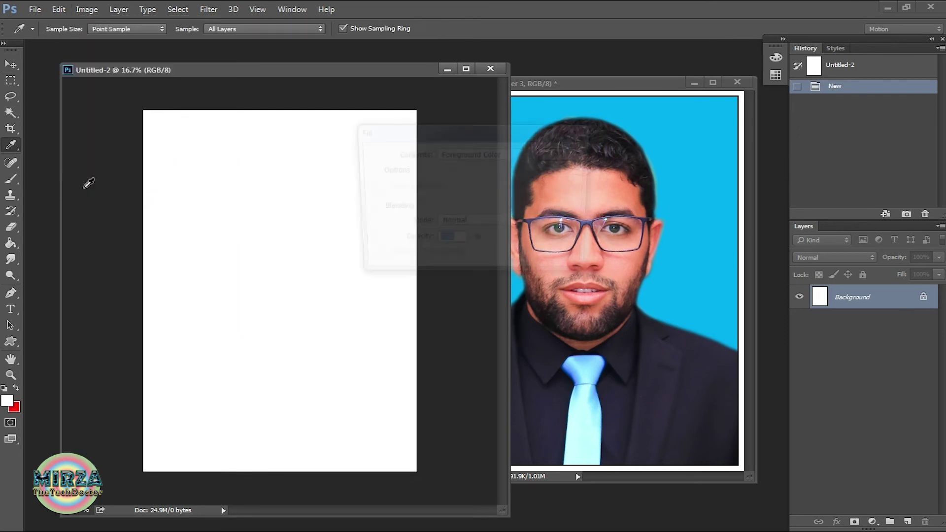
left_click_drag(481, 135, 462, 130)
left_click(475, 152)
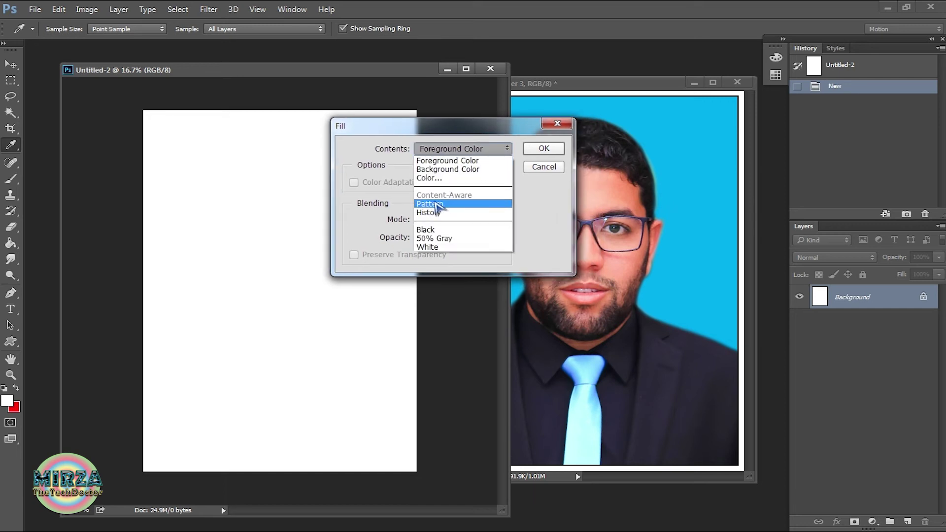
left_click(436, 205)
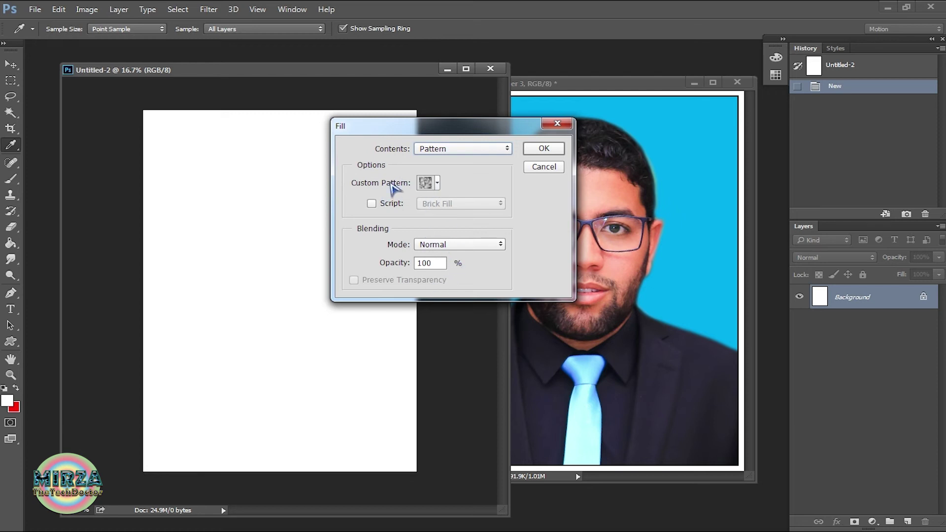
left_click(438, 184)
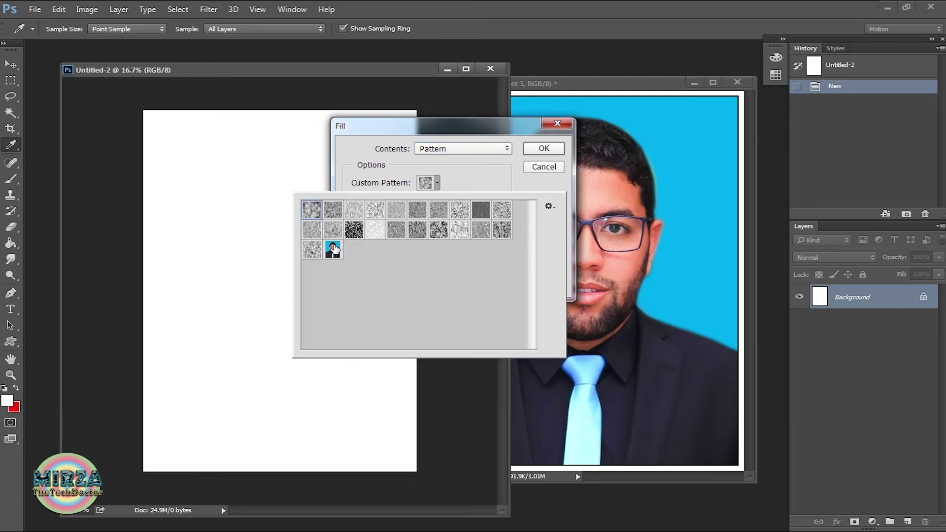
left_click(333, 251)
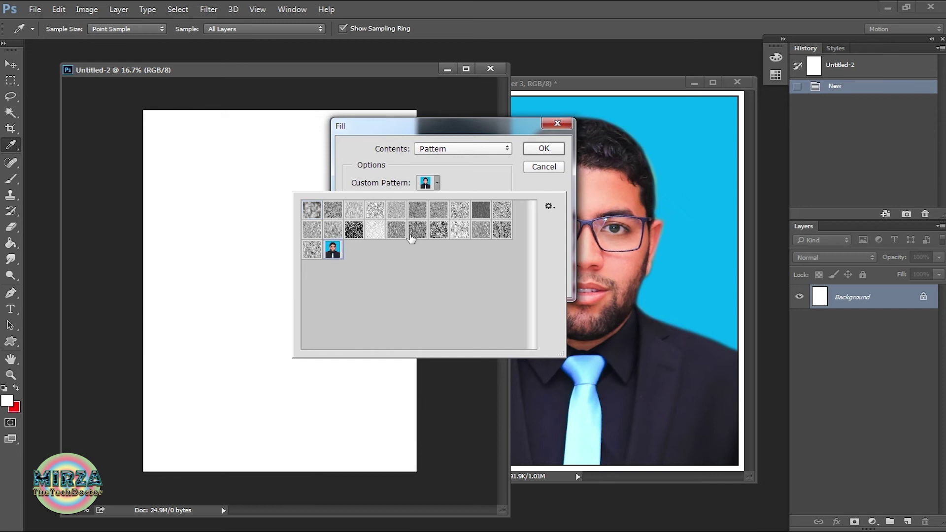
left_click(457, 179)
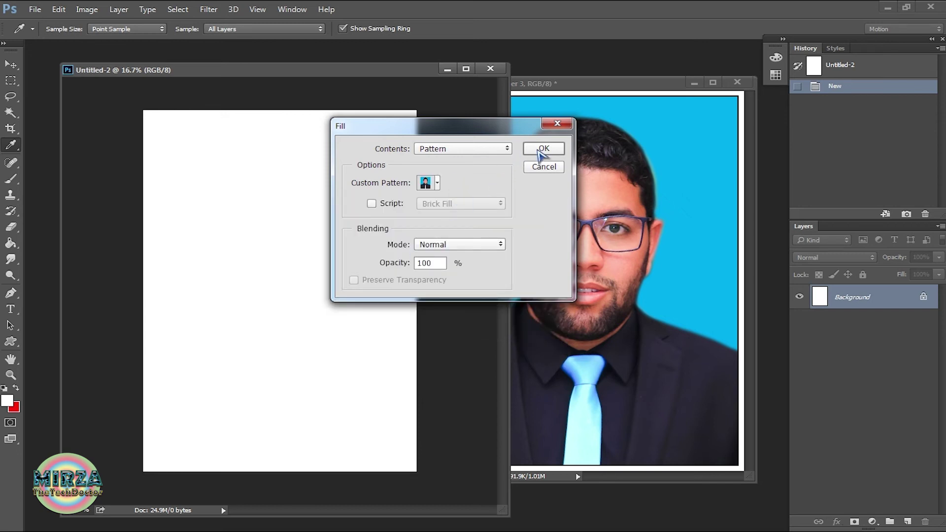
left_click(542, 149)
key("v")
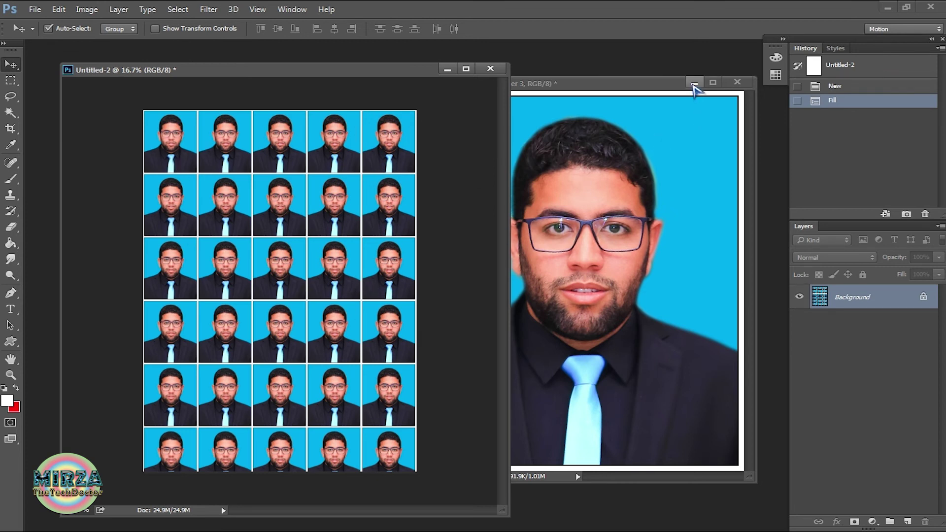
Examine the tiled passport photo sheet up close, from the first row down to the lower edge of the page.
left_click(694, 83)
left_click_drag(397, 74, 534, 69)
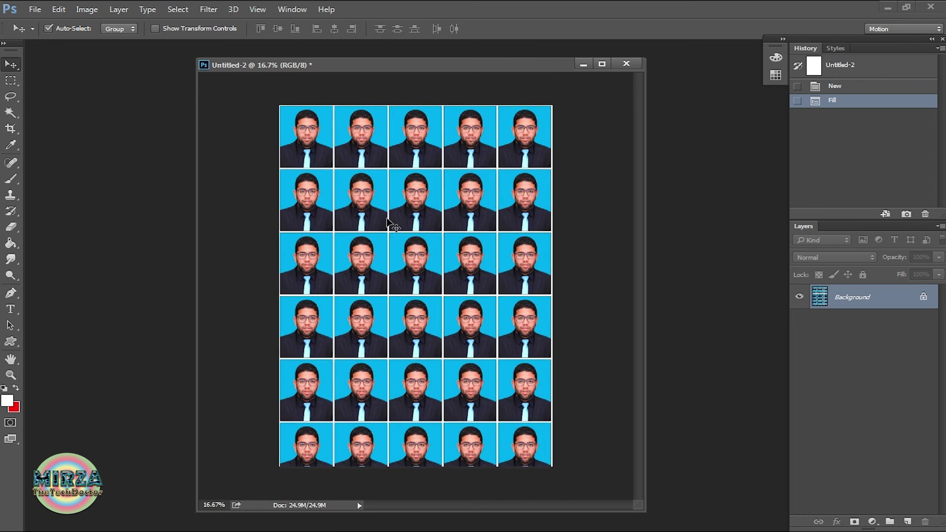
left_click_drag(359, 63, 325, 45)
left_click(407, 192)
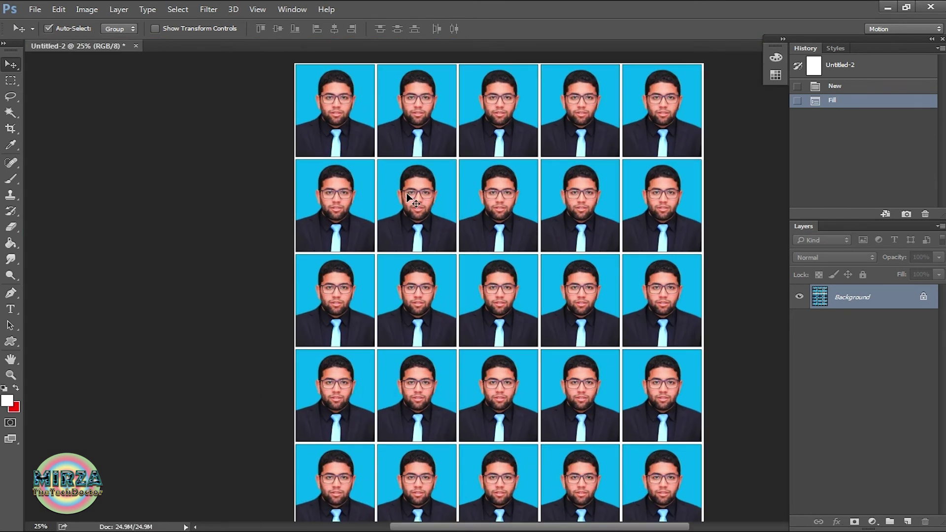
left_click(435, 153)
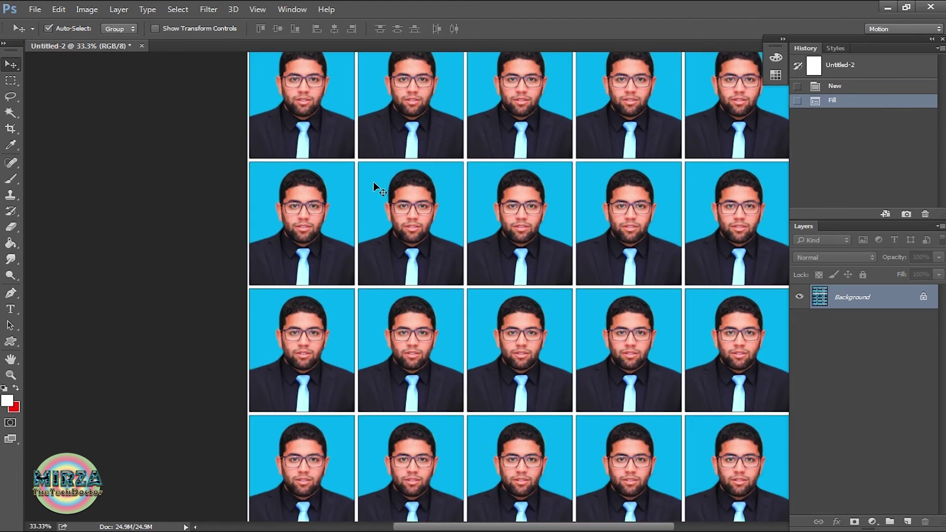
left_click(11, 359)
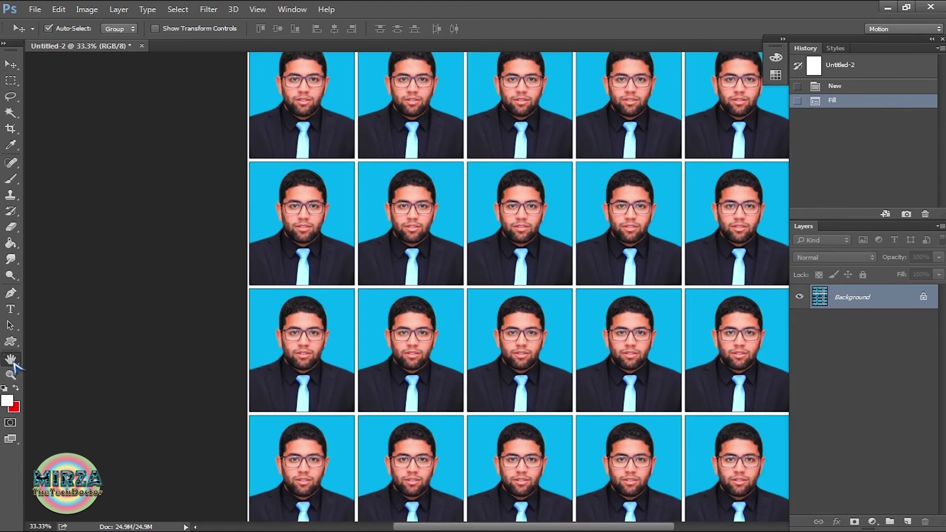
left_click_drag(469, 156, 359, 190)
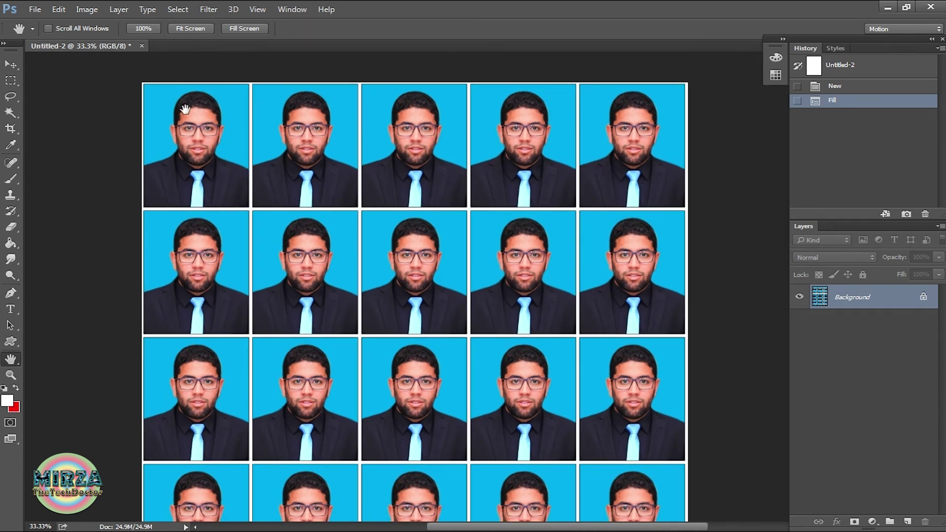
left_click_drag(304, 397, 304, 119)
left_click_drag(351, 429, 329, 279)
left_click_drag(79, 46, 214, 78)
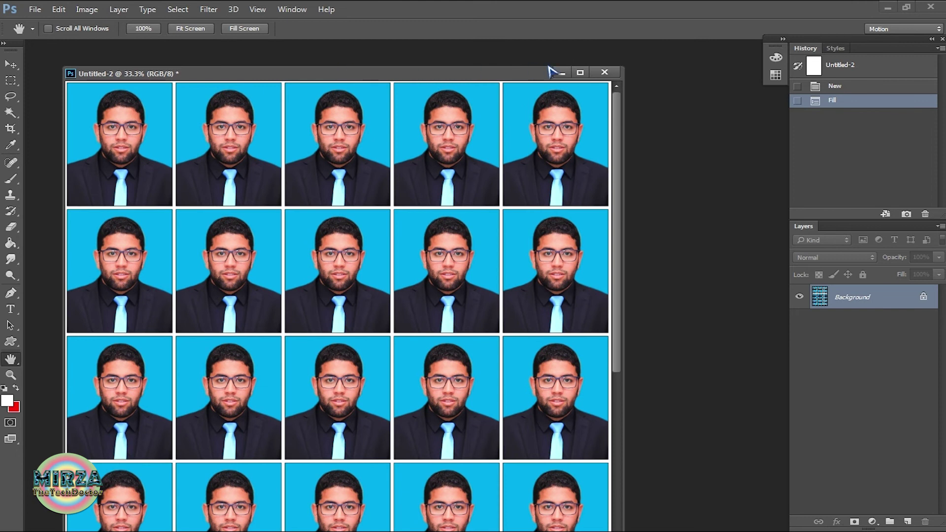
left_click(560, 73)
Create another A4 International Paper document at 300 pixels/inch with a white background, its dimensions given in inches.
left_click(33, 6)
left_click(34, 25)
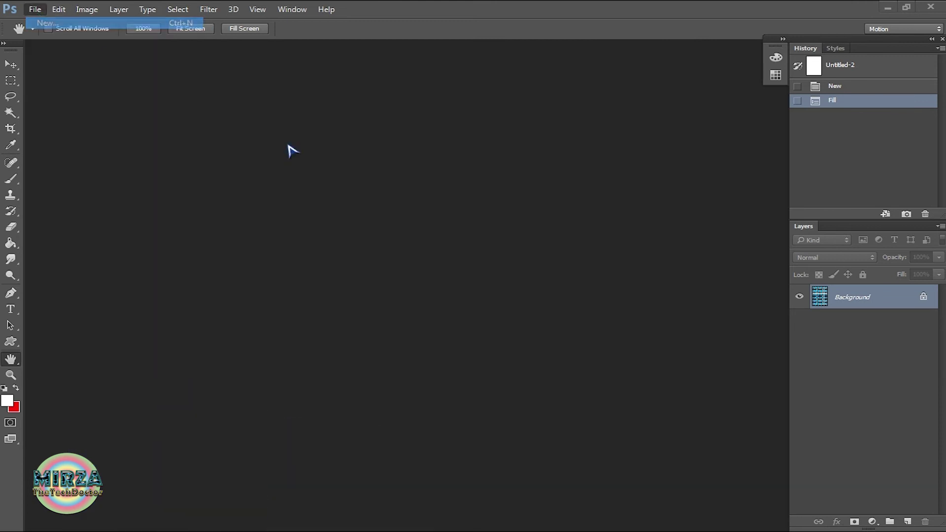
left_click_drag(297, 133, 303, 116)
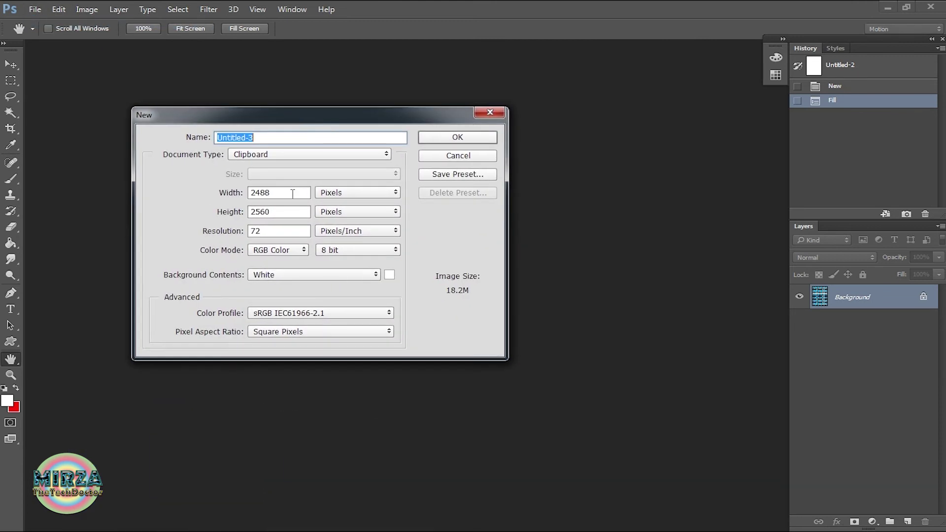
left_click(371, 194)
left_click(350, 212)
left_click(274, 156)
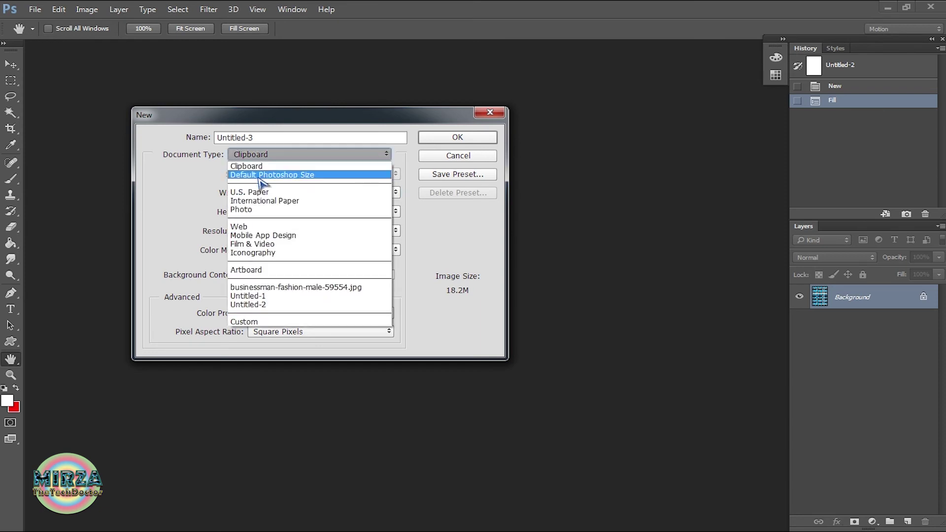
left_click(271, 204)
left_click(268, 177)
left_click(269, 176)
left_click(356, 196)
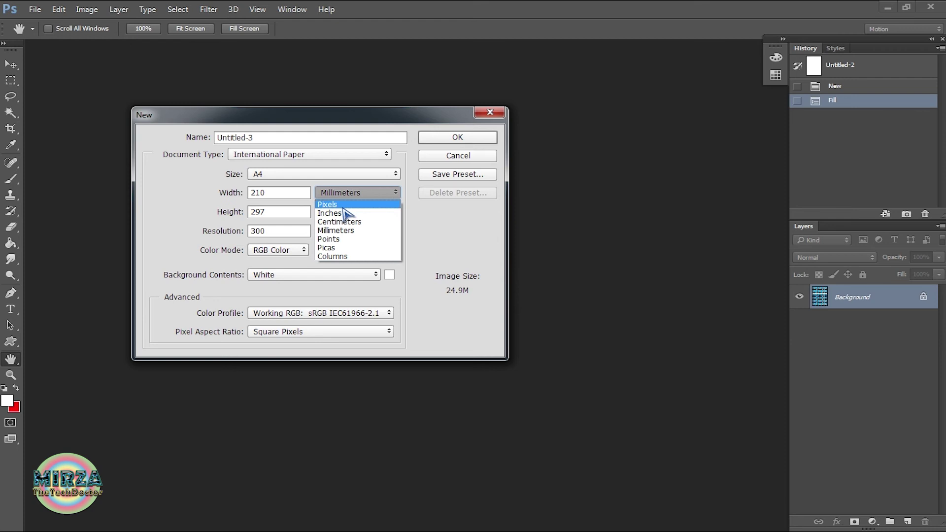
left_click(340, 212)
left_click(457, 140)
Restore the bordered portrait document and arrange it beside the blank A4 page so both are accessible.
left_click_drag(260, 88, 304, 99)
left_click(560, 74)
left_click_drag(593, 91, 449, 69)
mouse_move(377, 531)
left_click(379, 495)
left_click_drag(546, 84, 626, 100)
left_click_drag(513, 72, 450, 62)
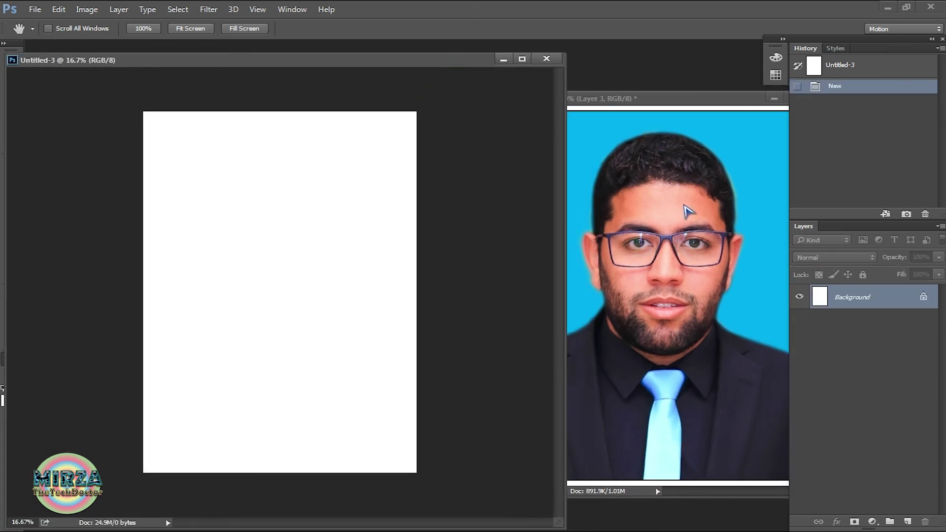
left_click_drag(640, 100, 586, 94)
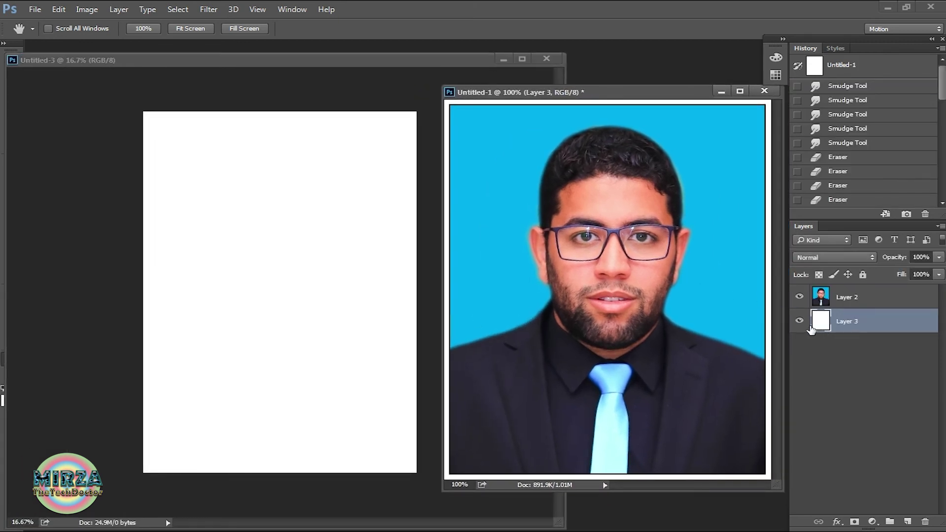
Merge the portrait layer down into the white border layer and check the merged layer by toggling its visibility.
left_click(871, 301)
right_click(872, 300)
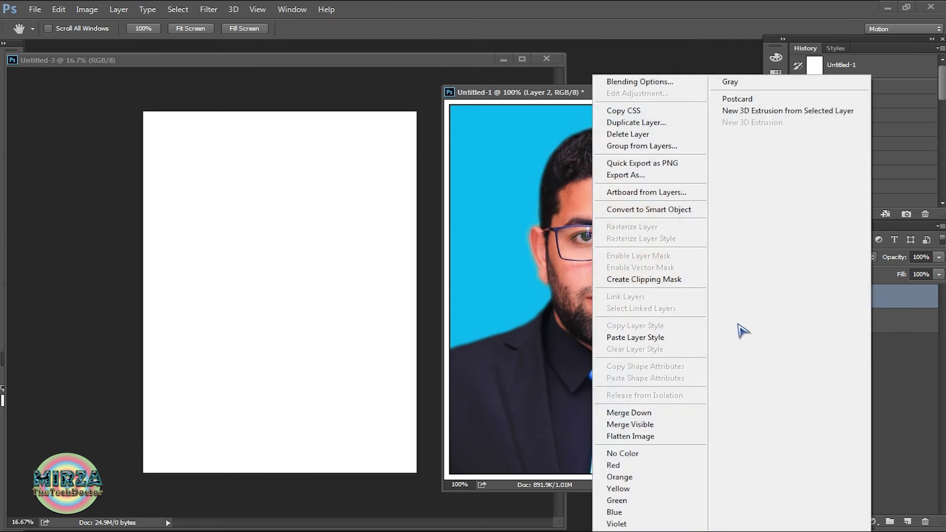
left_click(640, 414)
left_click(799, 298)
left_click(799, 297)
left_click(799, 298)
left_click(799, 297)
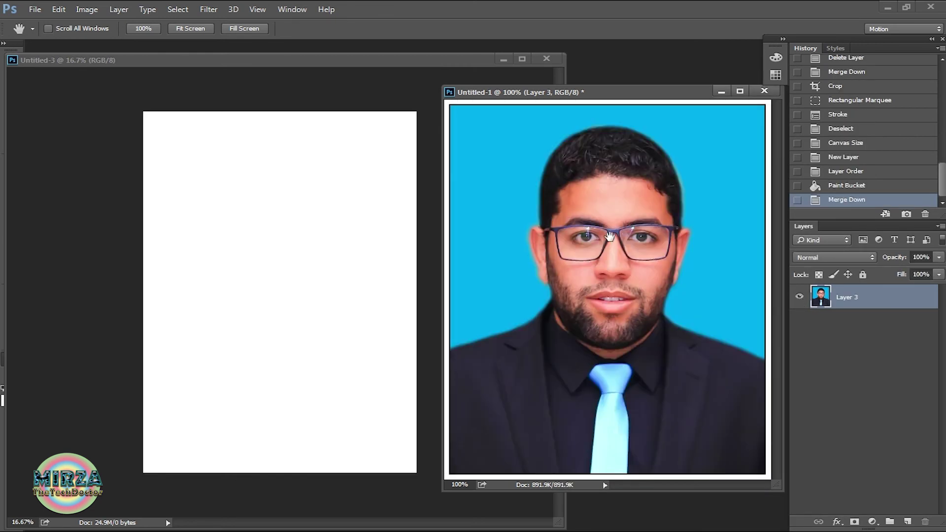
Copy the merged photo into the blank A4 document and place it in the page's top-left corner.
left_click_drag(220, 64, 318, 64)
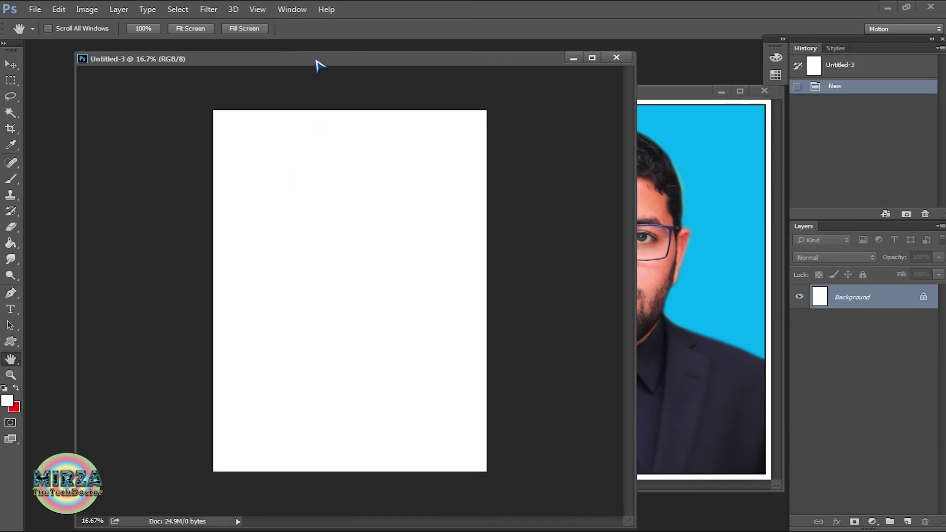
left_click(11, 64)
left_click(671, 123)
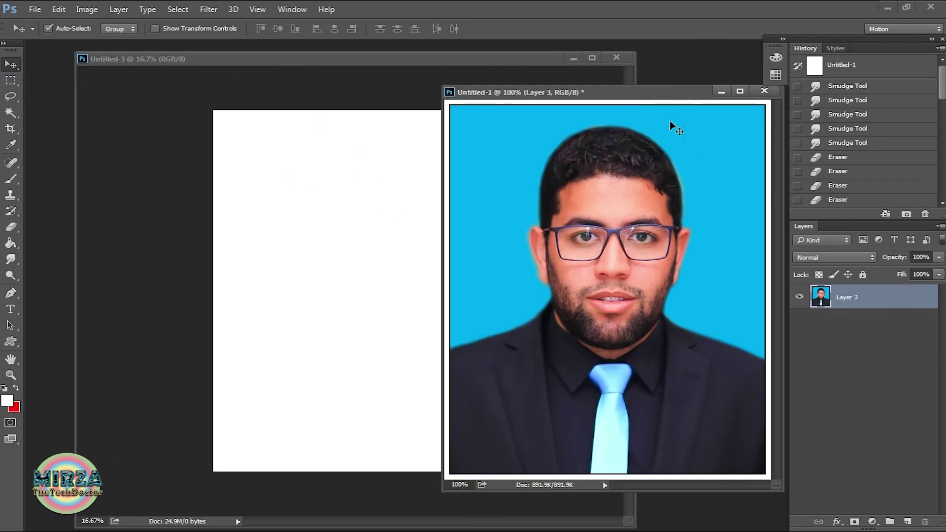
left_click_drag(615, 212, 244, 160)
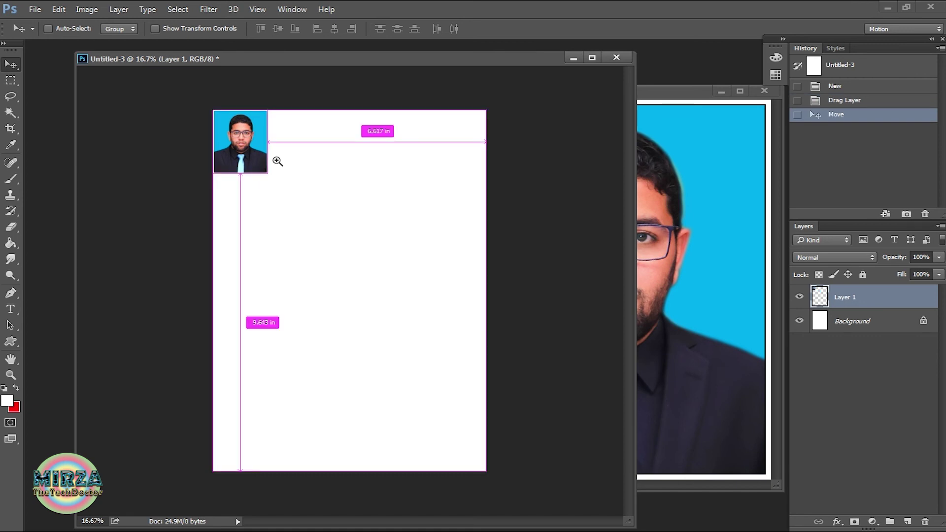
Duplicate the photo four times along the page's upper edge to form a full row of five.
left_click(277, 161, "ctrl")
left_click(265, 155, "ctrl")
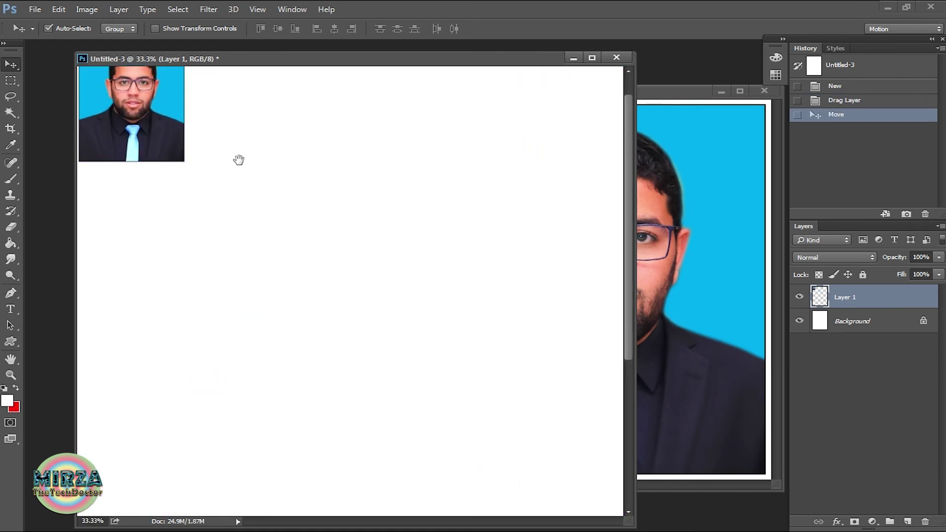
left_click_drag(239, 160, 294, 268)
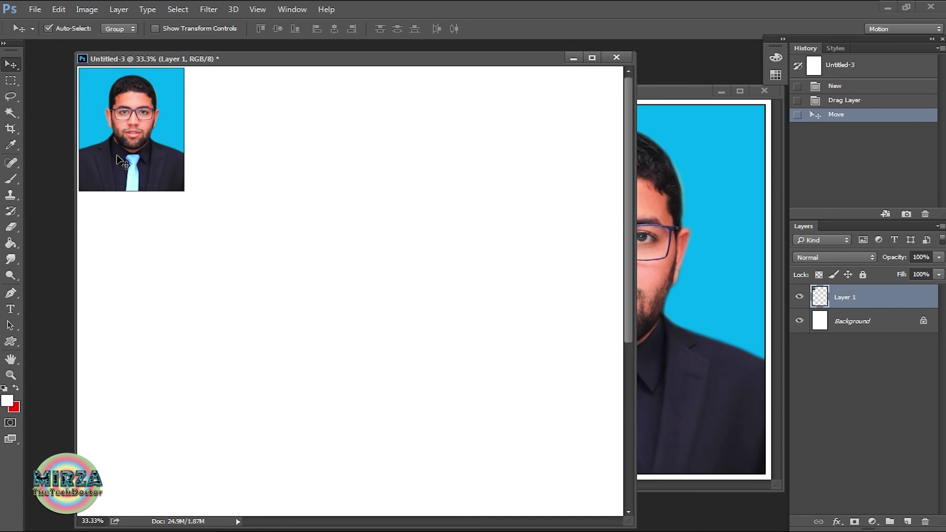
left_click_drag(123, 161, 232, 161)
left_click_drag(272, 240, 344, 155)
left_click(399, 251)
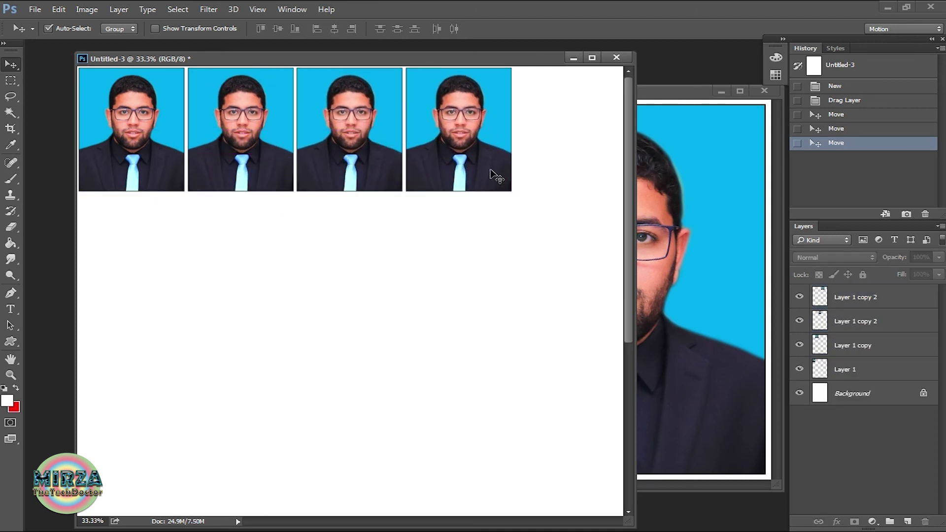
left_click_drag(463, 175, 570, 176)
left_click(542, 255)
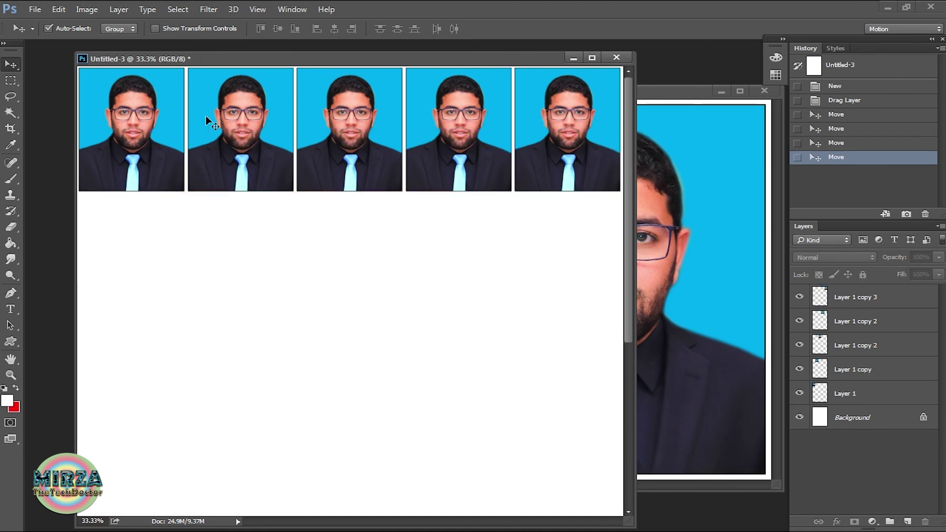
Select all five photos and nudge the row slightly rightward and down from the page edges.
left_click_drag(549, 241, 97, 118)
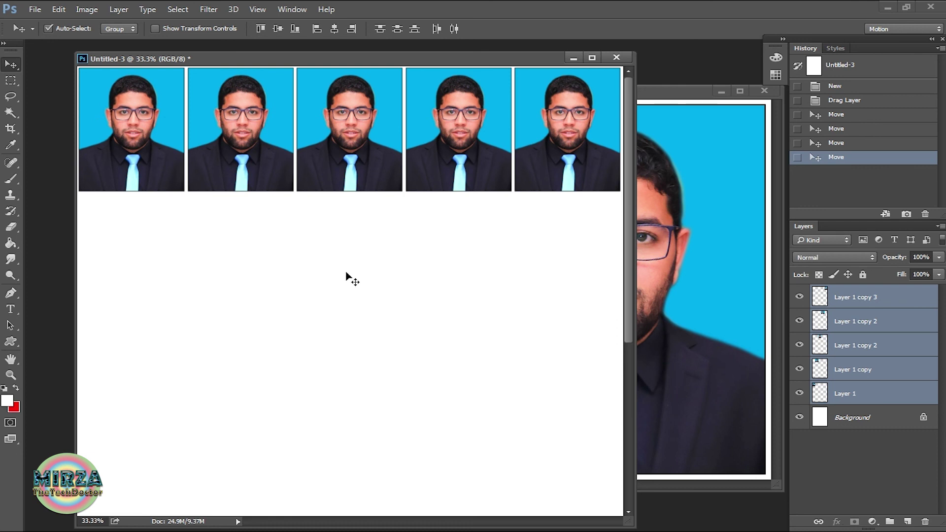
key("Right")
key("Right")
key("Right")
key("Down")
key("Down")
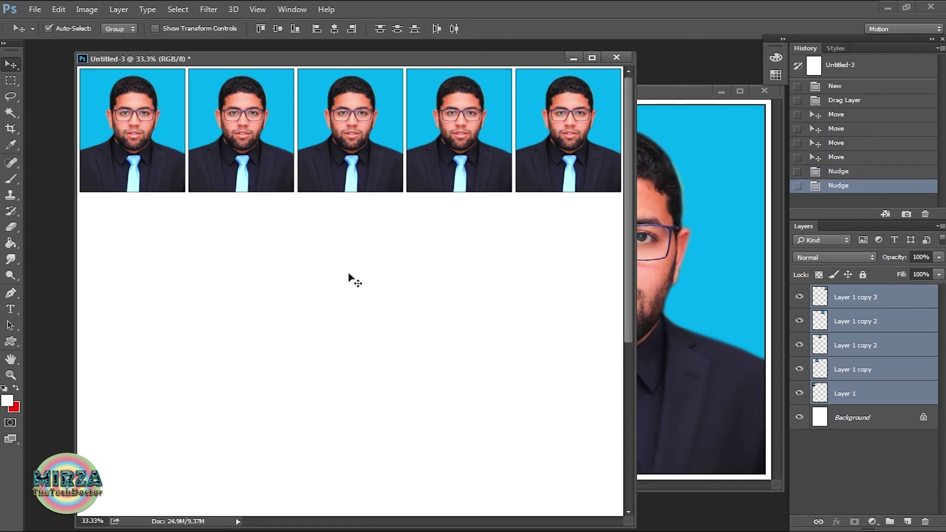
key("Left")
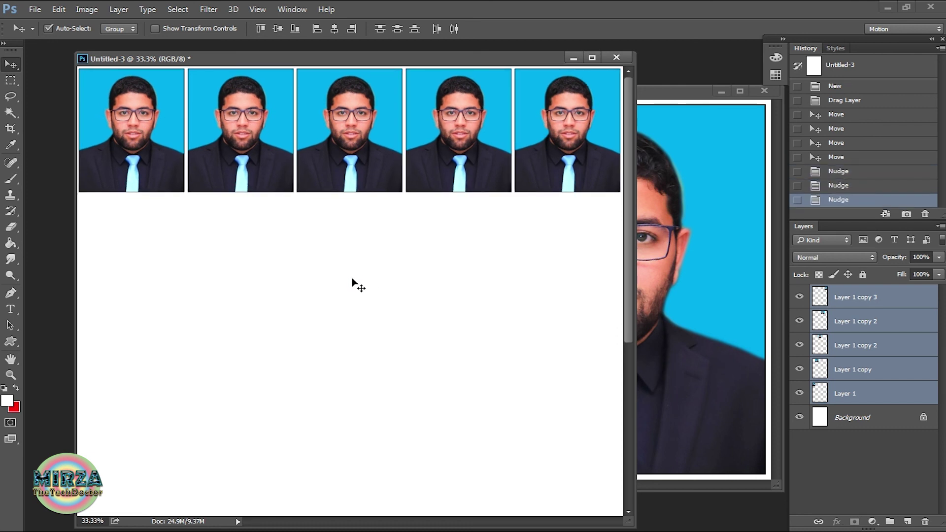
key("Right")
Duplicate the whole row of five photos and place the copy directly beneath the first row.
left_click(379, 271)
left_click_drag(581, 242, 135, 127)
left_click_drag(154, 184, 153, 311)
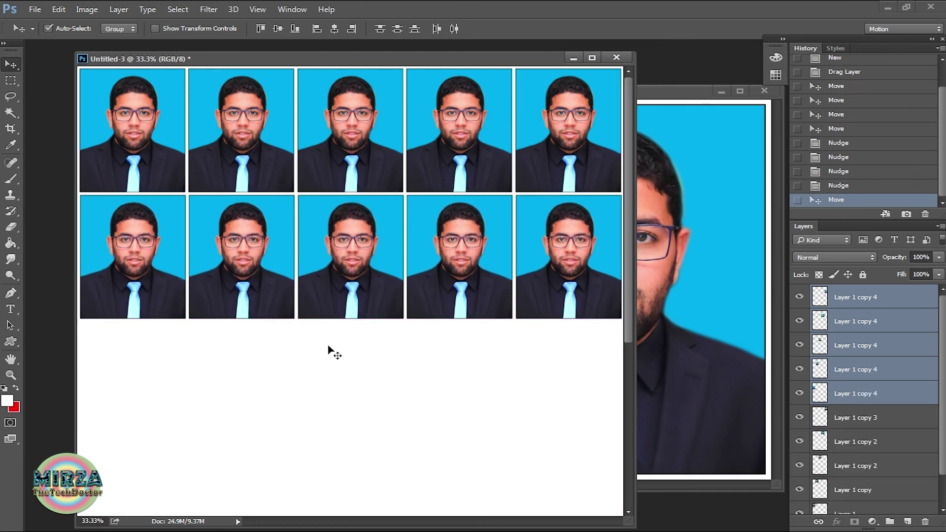
Duplicate both photo rows together and align the copies directly beneath them to make four rows.
left_click(423, 382)
left_click_drag(549, 370, 108, 94)
left_click_drag(151, 283, 161, 487)
left_click_drag(433, 303, 432, 150)
left_click_drag(141, 311, 136, 351)
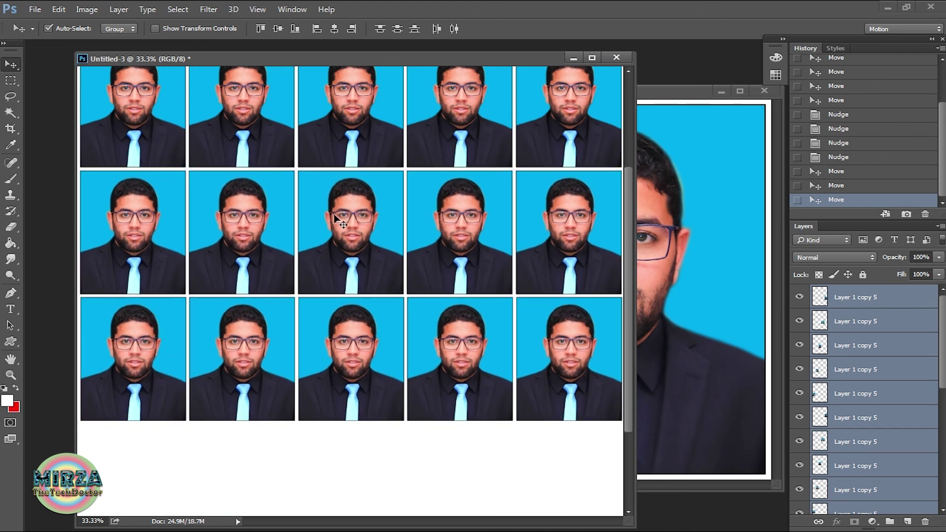
left_click_drag(628, 370, 622, 351)
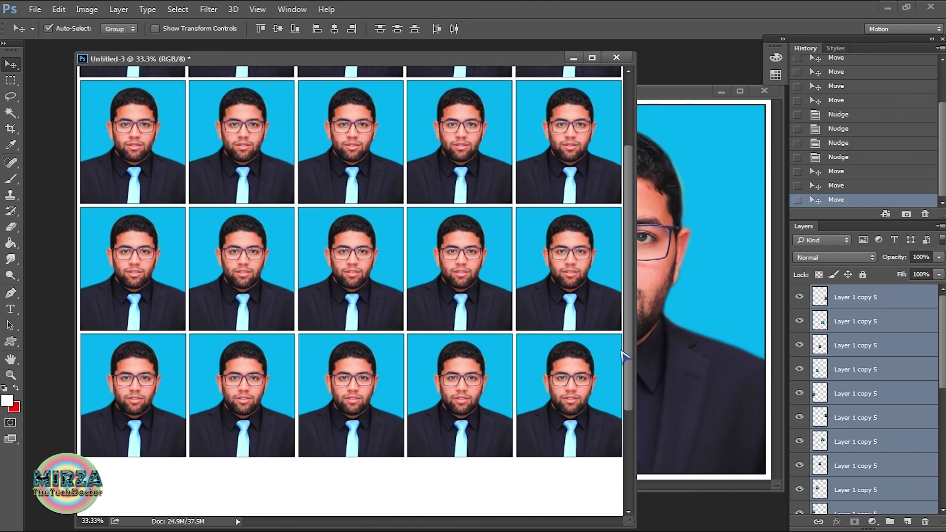
Minimize the single-photo document window and look over the tiled A4 page from its first row to its last.
left_click(702, 106)
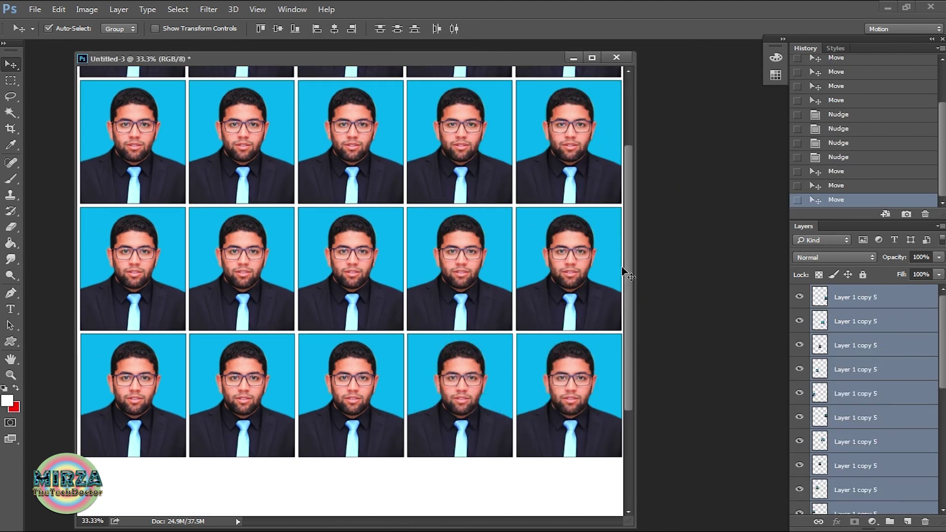
left_click_drag(628, 272, 632, 206)
left_click_drag(356, 66, 379, 61)
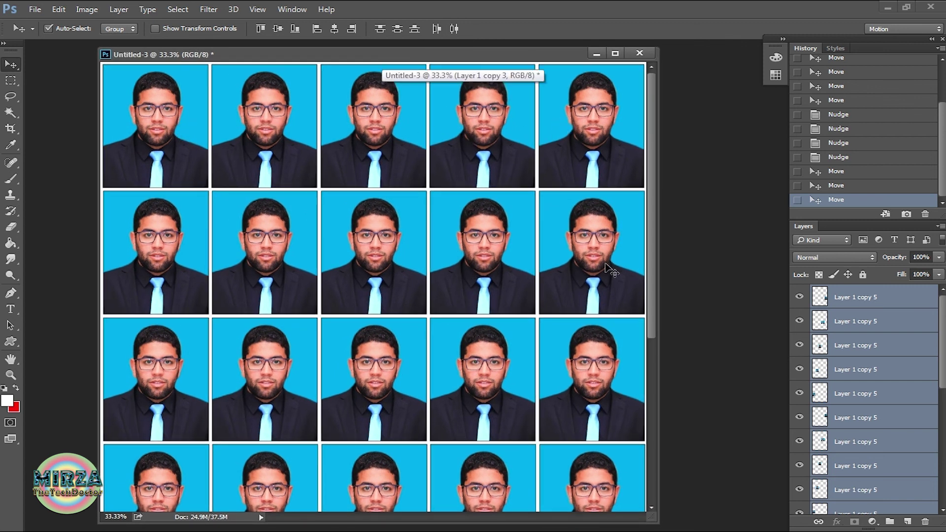
mouse_move(535, 59)
left_mouse_down()
mouse_move(537, 72)
mouse_move(538, 64)
left_mouse_up()
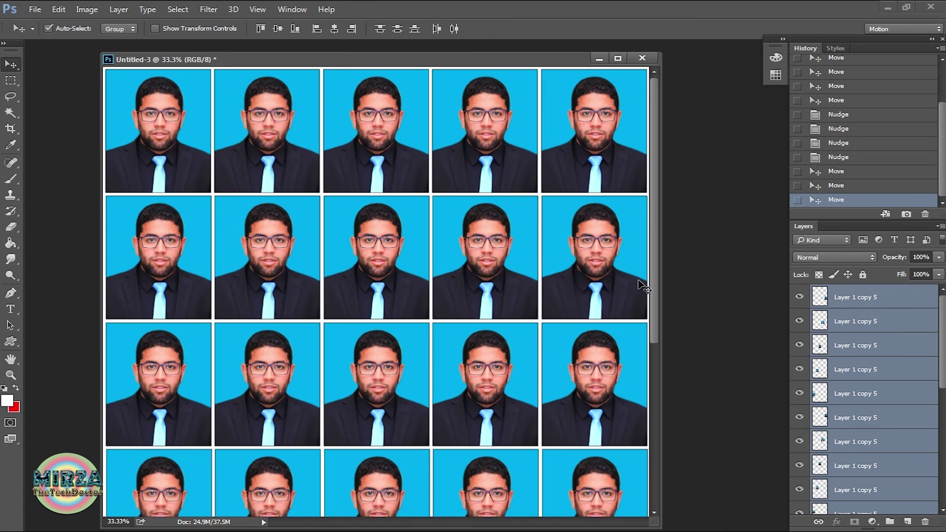
scroll(644, 295, "down", 3)
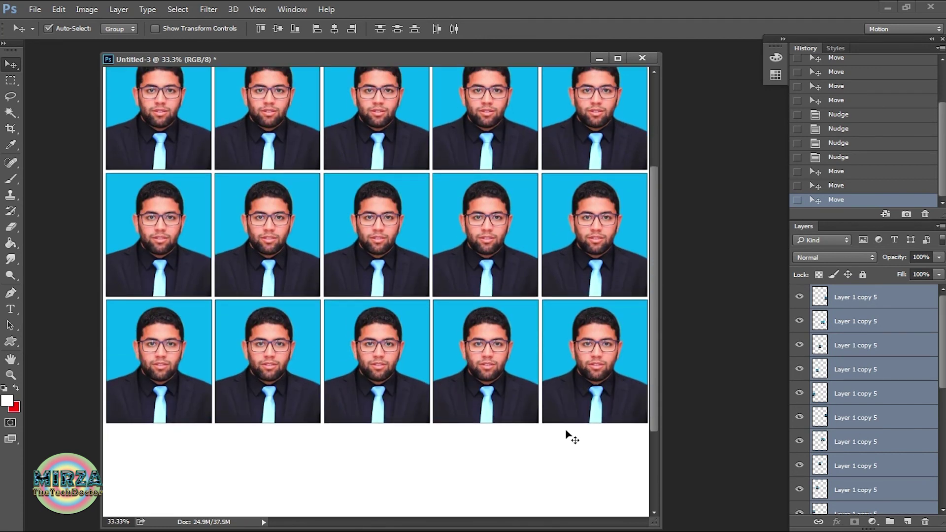
Deselect the photo layers and delete all five photos in the fourth row of the page.
left_click(566, 432)
left_click(575, 384)
key("Delete")
left_click(469, 380)
key("Delete")
left_click_drag(466, 368, 111, 404)
key("Delete")
Delete all the photos in the third and second rows, keeping only the first row.
left_click_drag(592, 337, 175, 217)
key("Delete")
left_click_drag(654, 314, 659, 226)
left_click_drag(614, 368, 206, 240)
key("Delete")
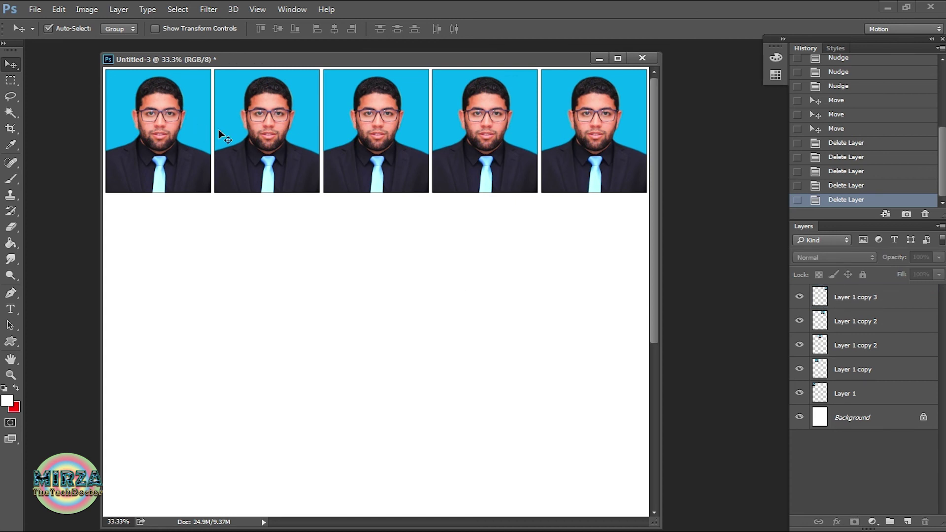
Delete the fifth photo at the right end of the first row, keeping the other four.
left_click_drag(541, 156, 571, 202)
key("Delete")
left_click_drag(530, 249, 168, 134)
left_click(478, 243)
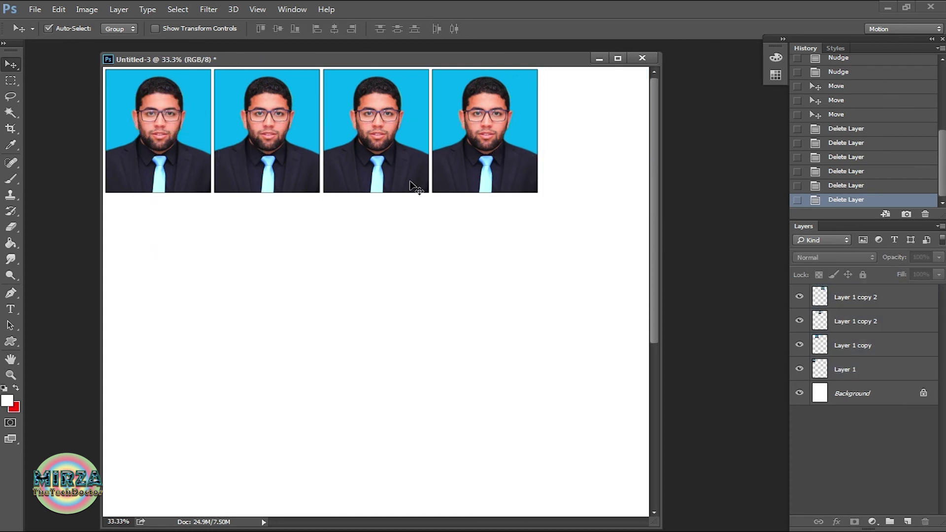
left_click_drag(405, 64, 426, 64)
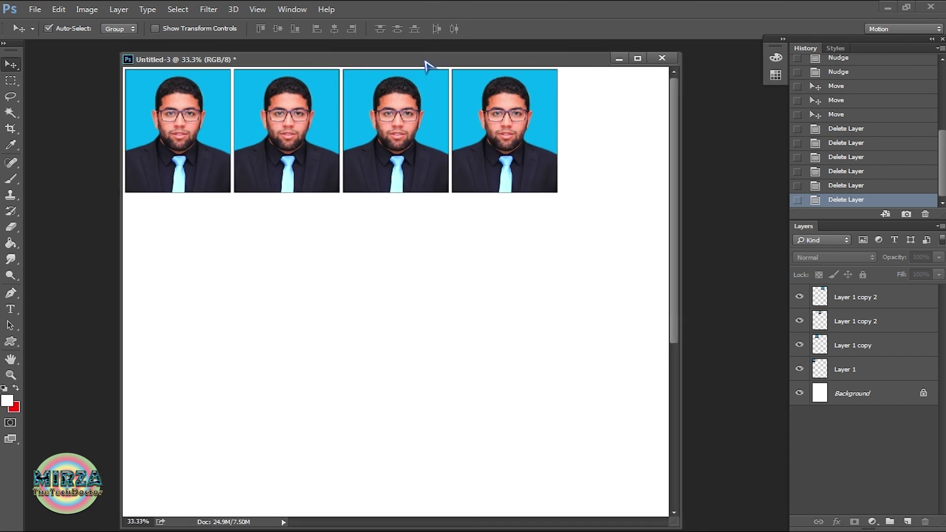